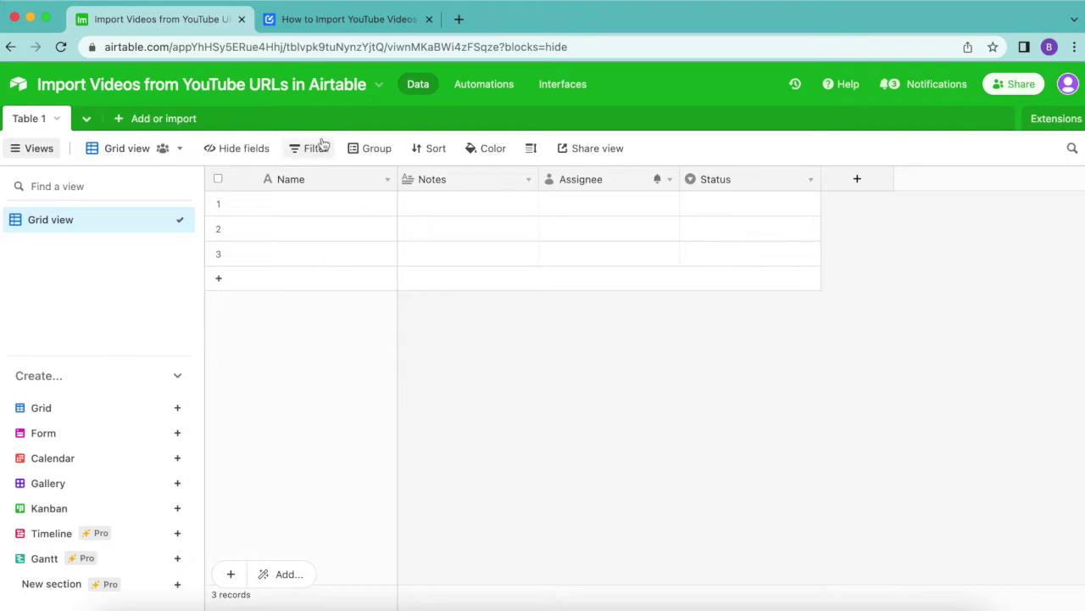
Rename the table from Table 1 to Videos
double_click(32, 119)
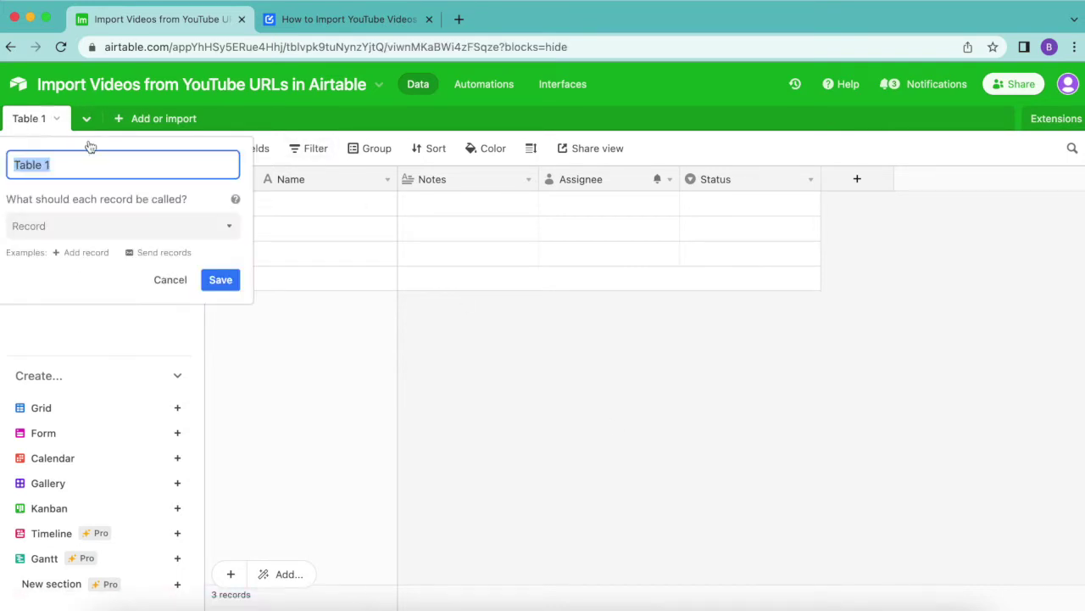
type("Videos")
left_click(220, 280)
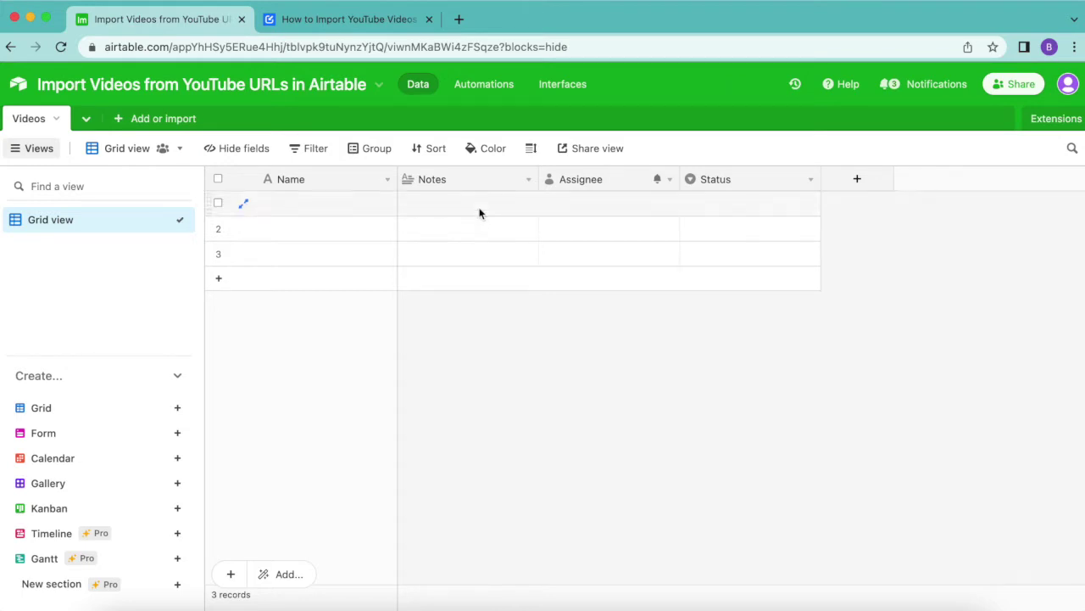
Turn the Notes field into a single-line text field named URL and paste three YouTube links
double_click(449, 181)
type("UR")
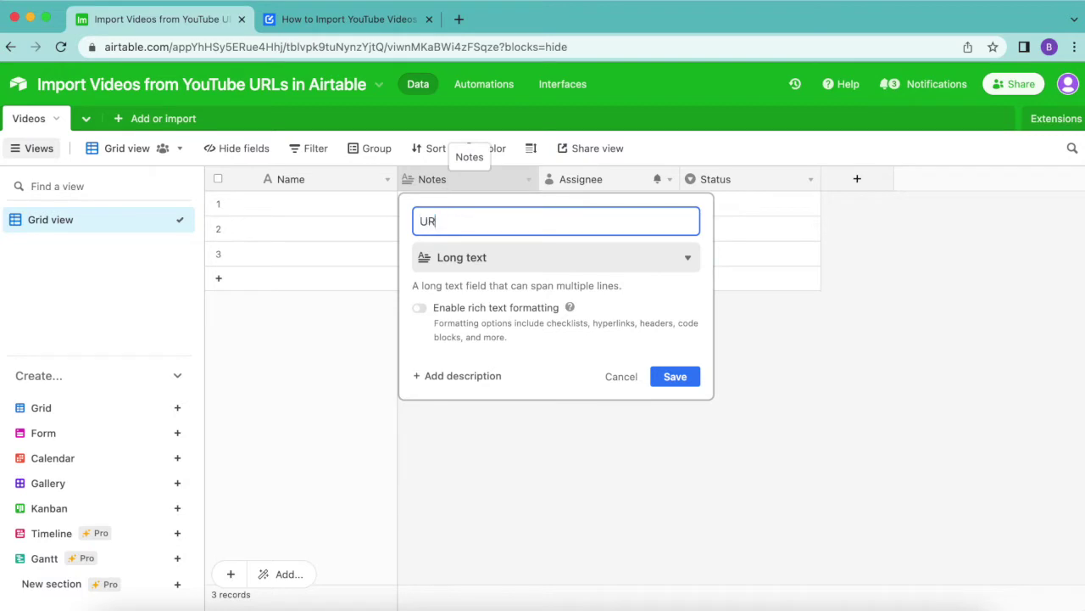
type("L")
left_click(526, 265)
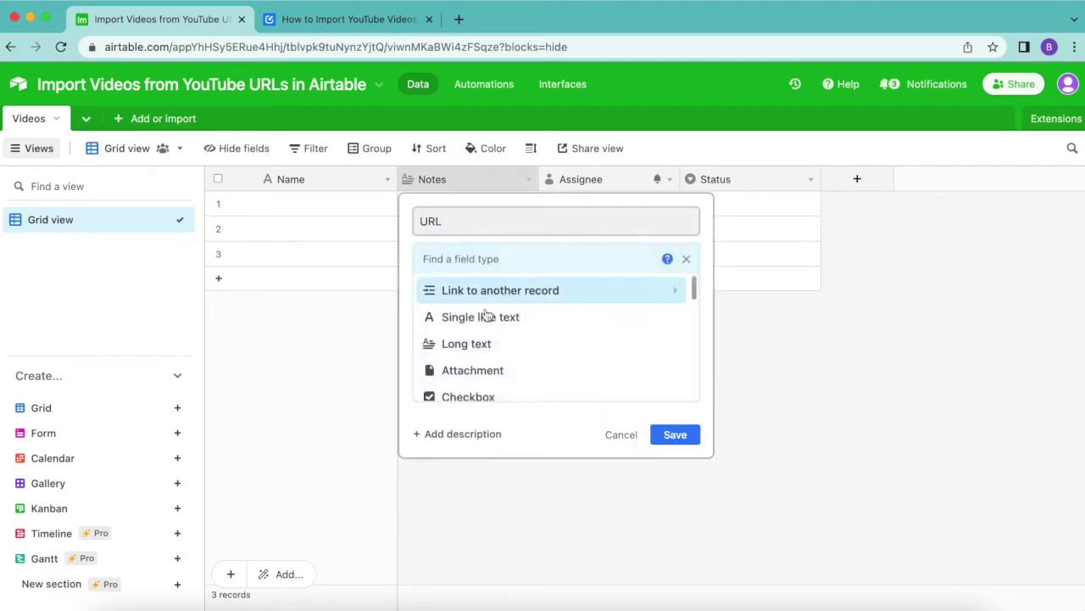
scroll(519, 373, "down", 3)
scroll(516, 370, "up", 3)
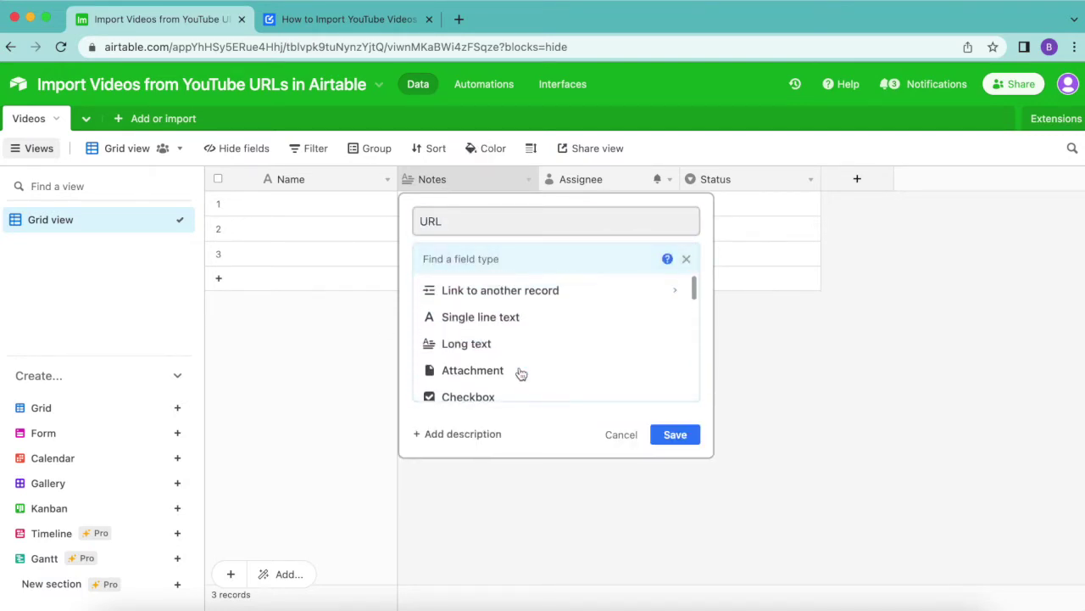
left_click(512, 329)
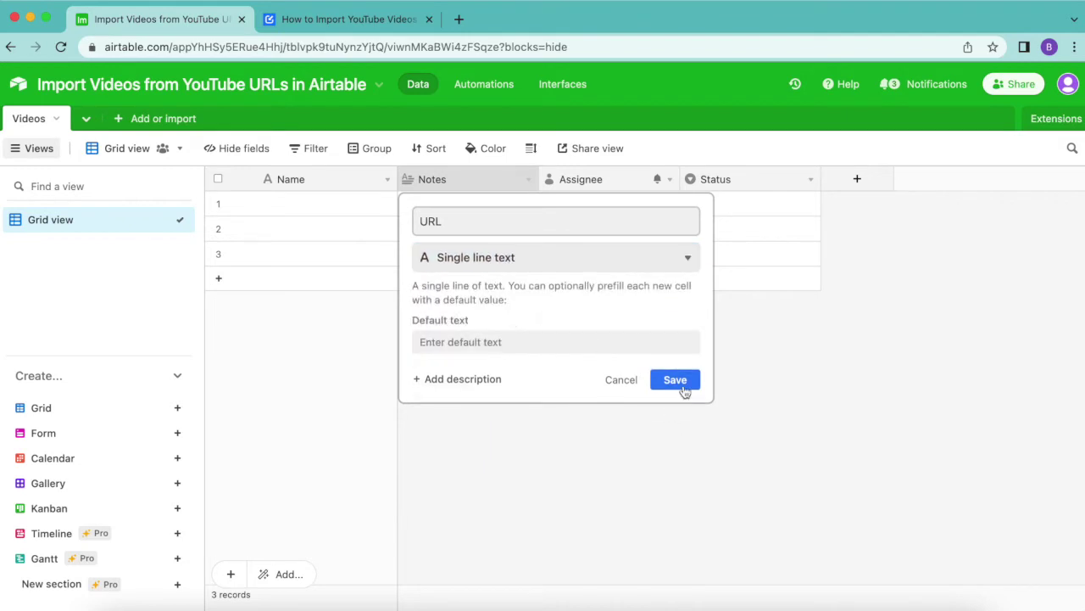
left_click(675, 380)
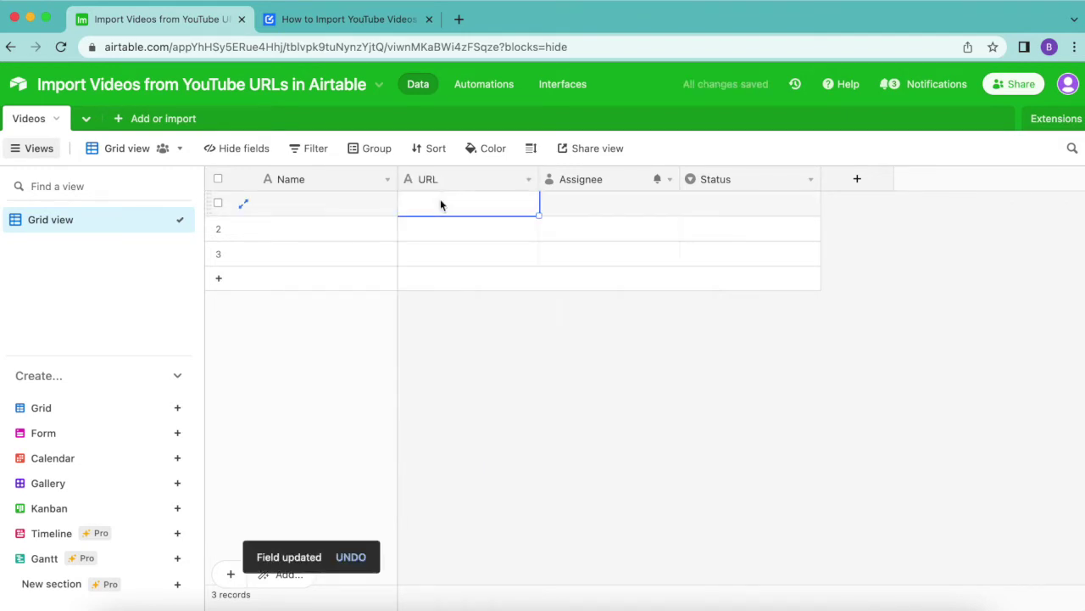
key("super+v")
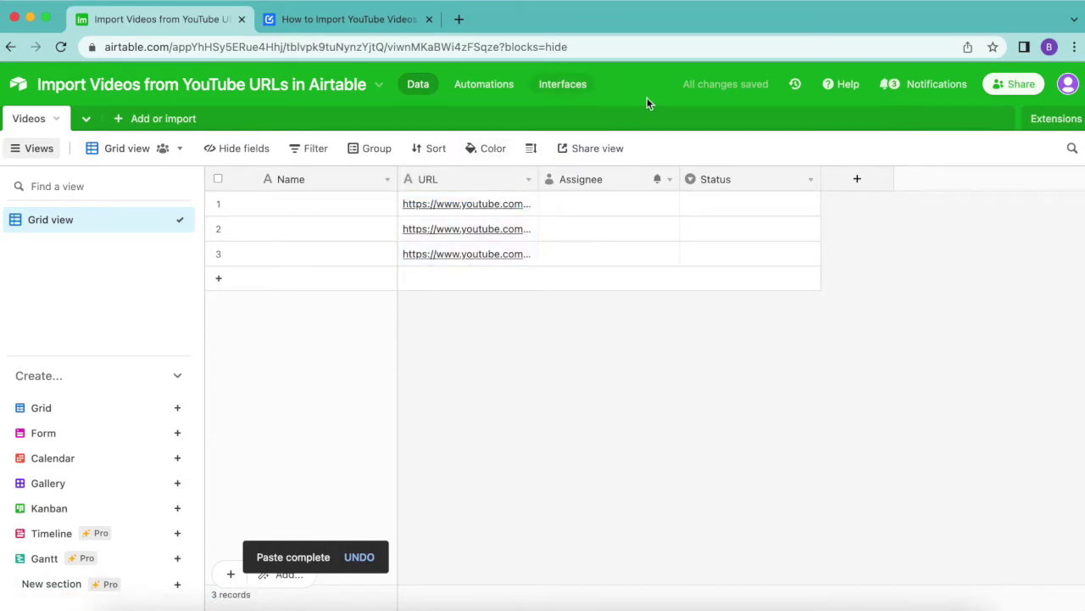
Rename the Assignee field to Video and make it an Attachment field
double_click(581, 179)
type("Video")
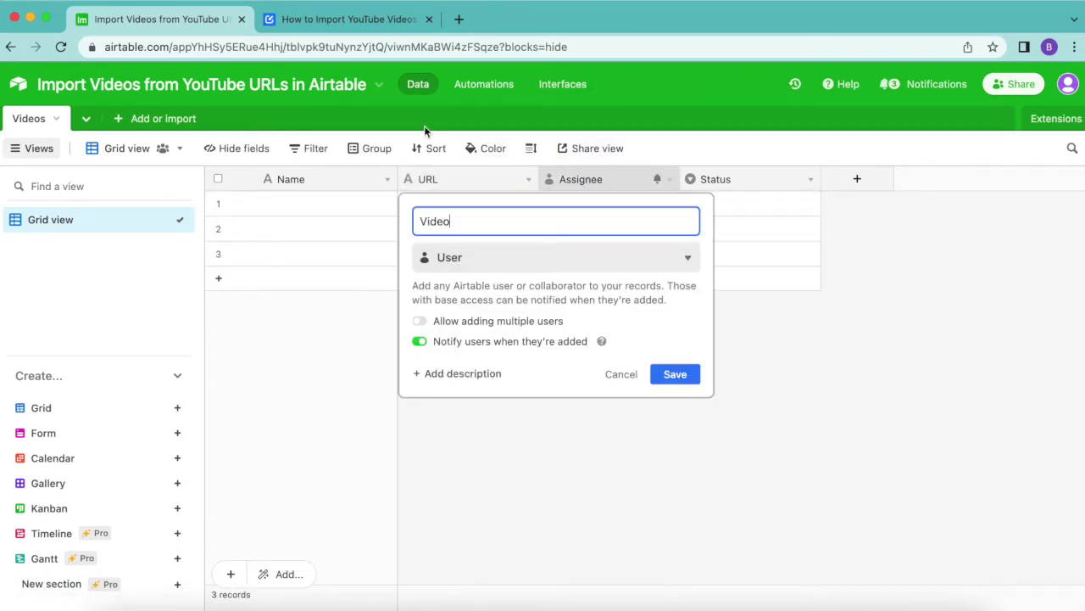
left_click(540, 261)
left_click(528, 282)
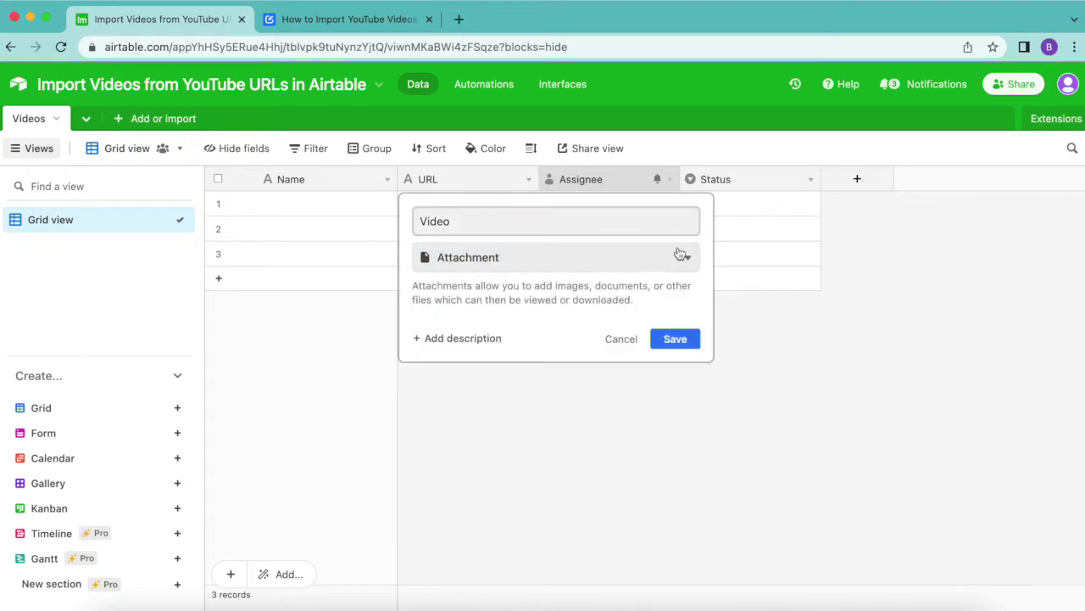
left_click(696, 338)
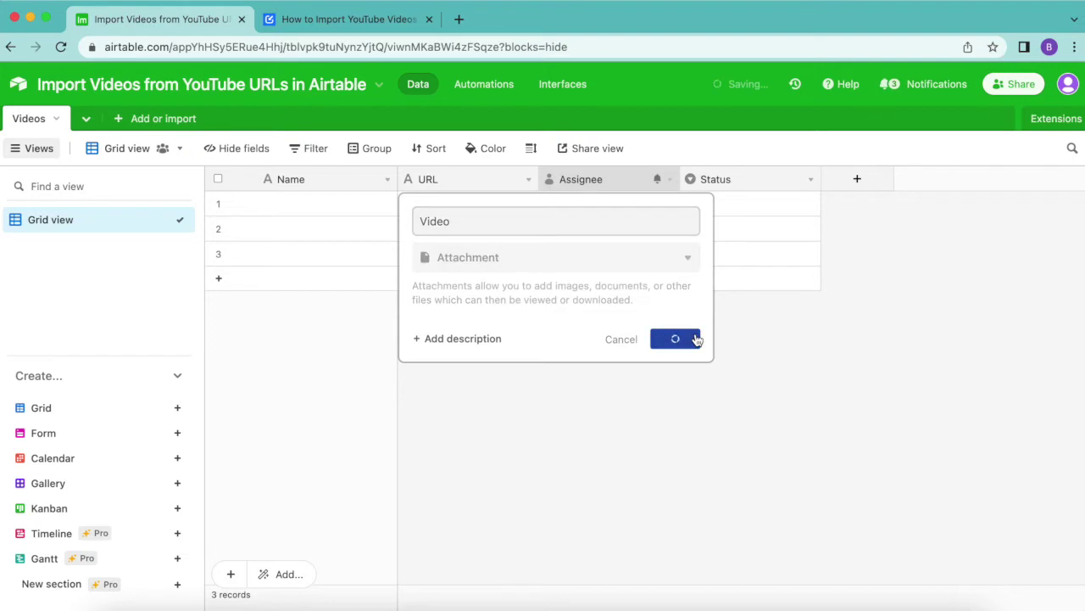
Delete the Status field from the Videos table
right_click(722, 180)
left_click(721, 577)
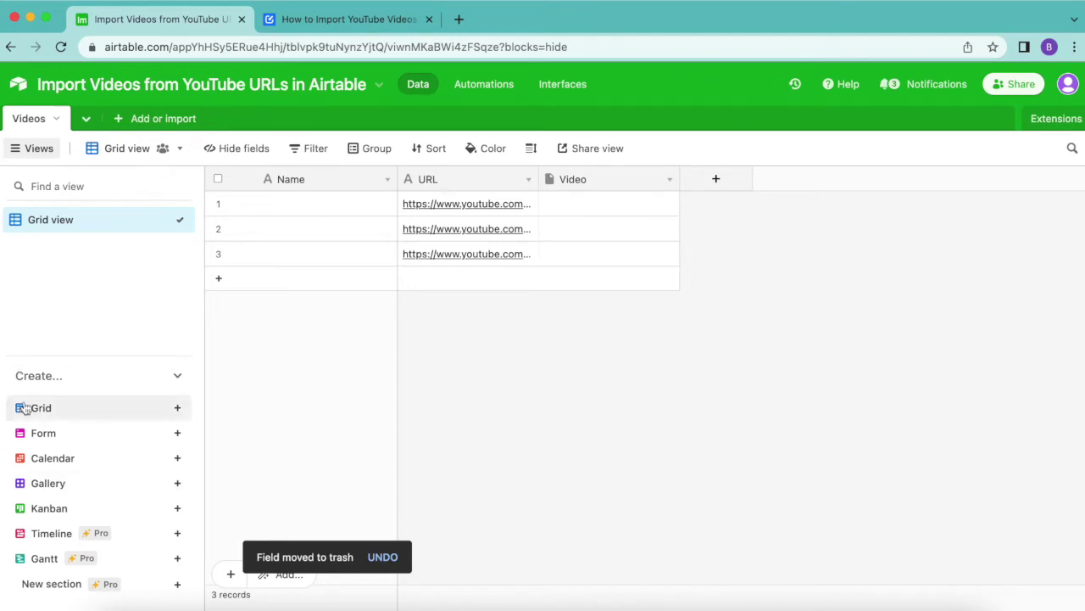
left_click(177, 407)
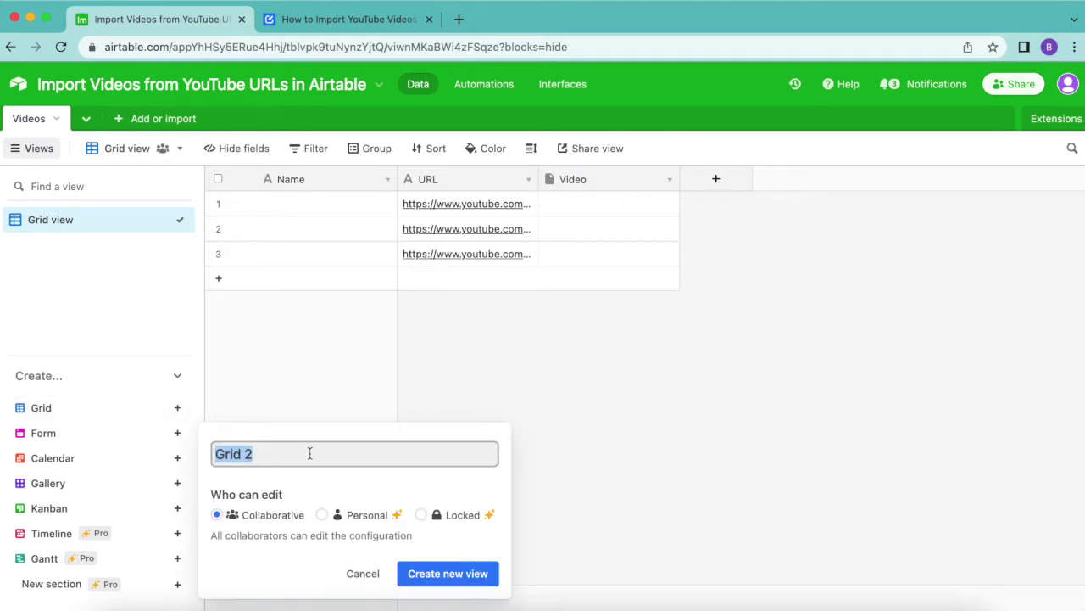
Create a Needs Video grid view filtered to records where URL is not empty
type("Needs Video")
left_click(453, 580)
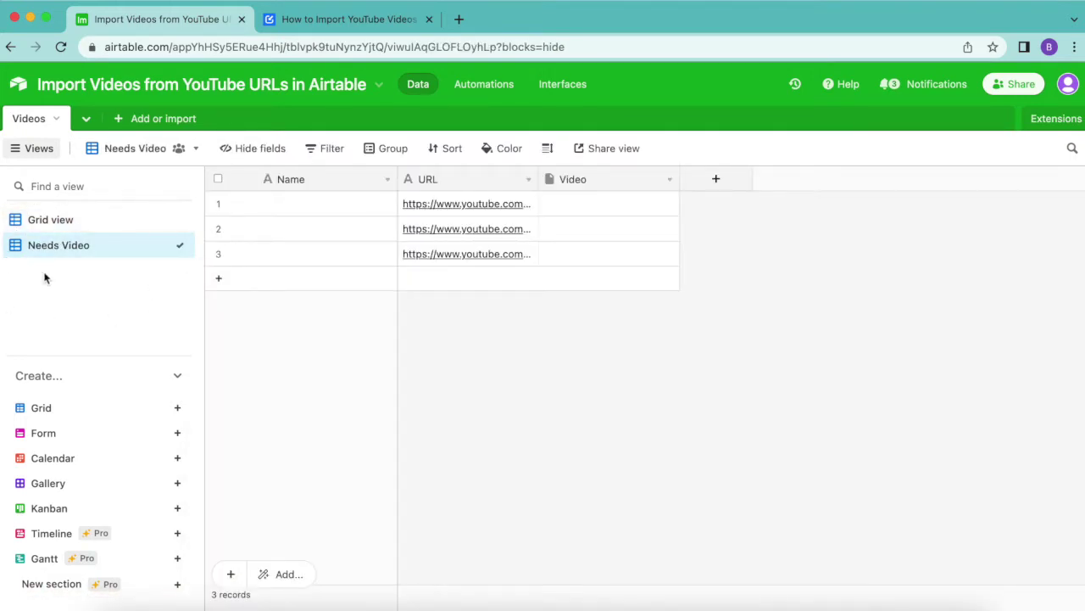
left_click(327, 151)
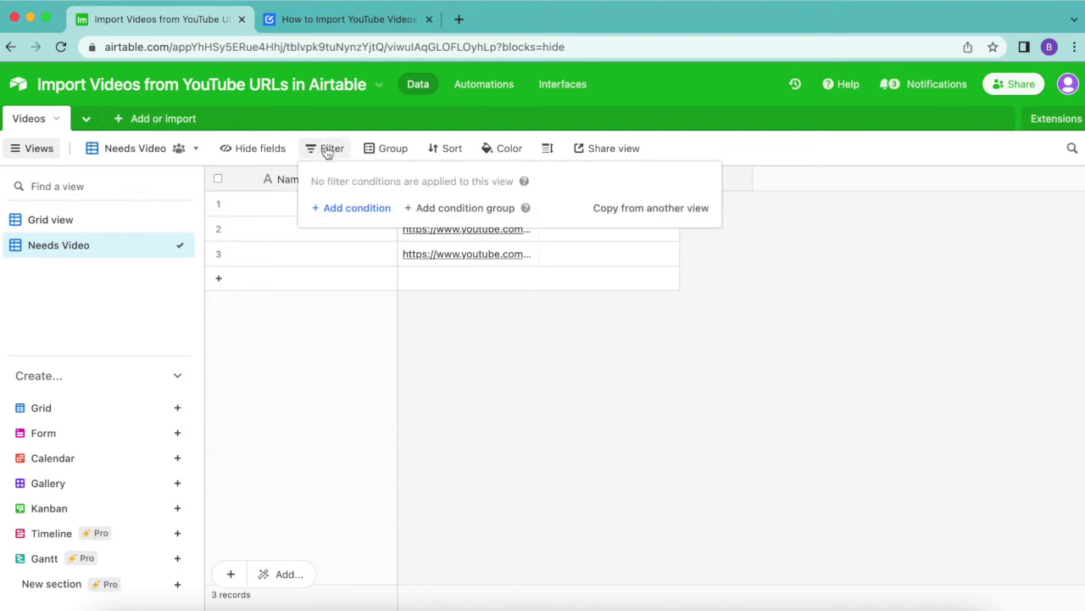
left_click(358, 210)
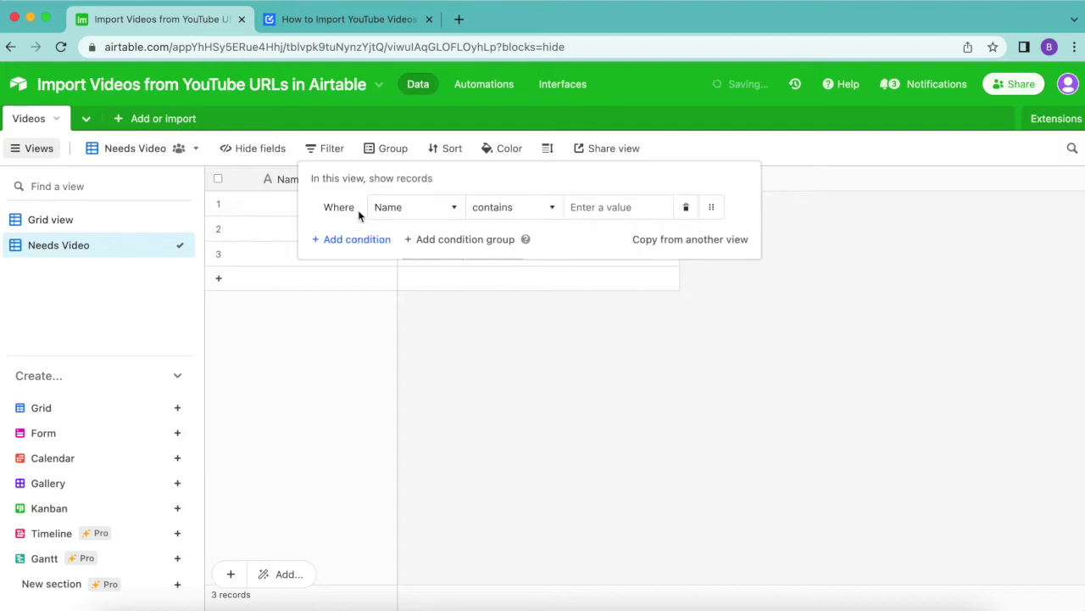
left_click(406, 216)
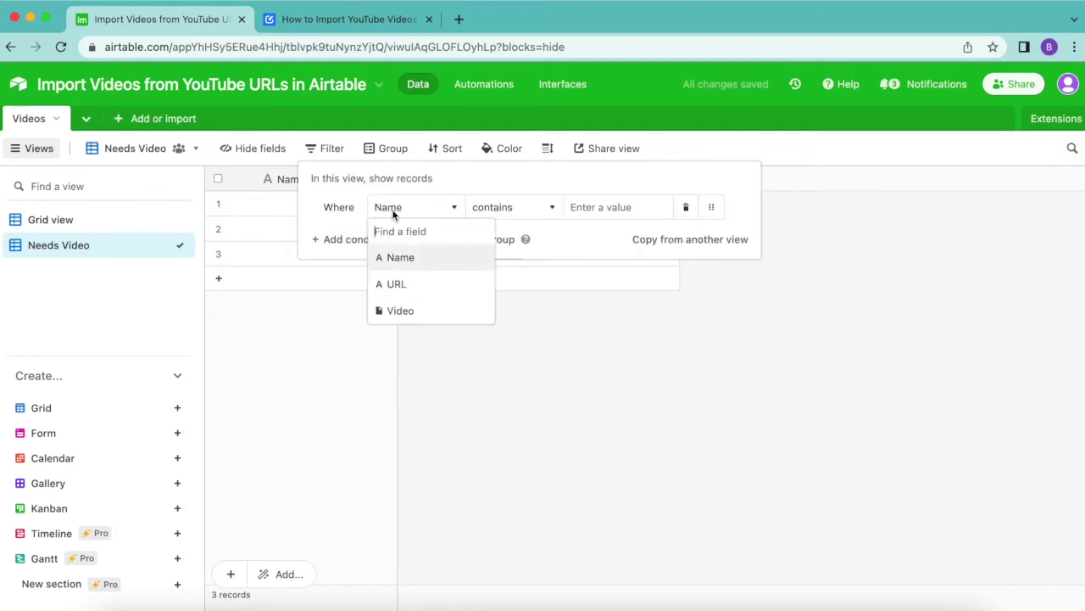
left_click(412, 291)
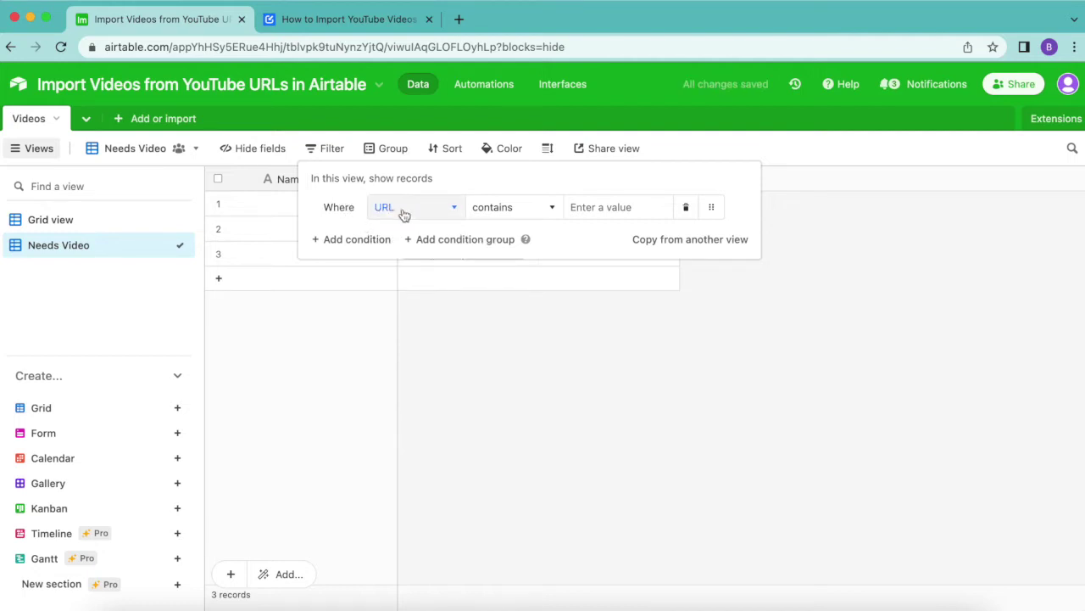
left_click(506, 219)
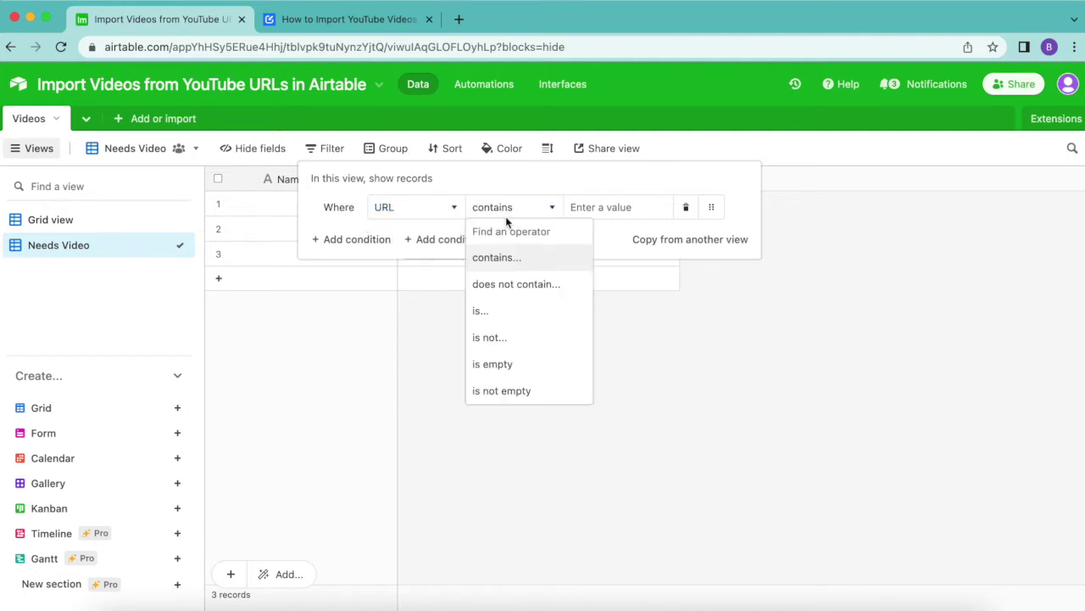
left_click(526, 390)
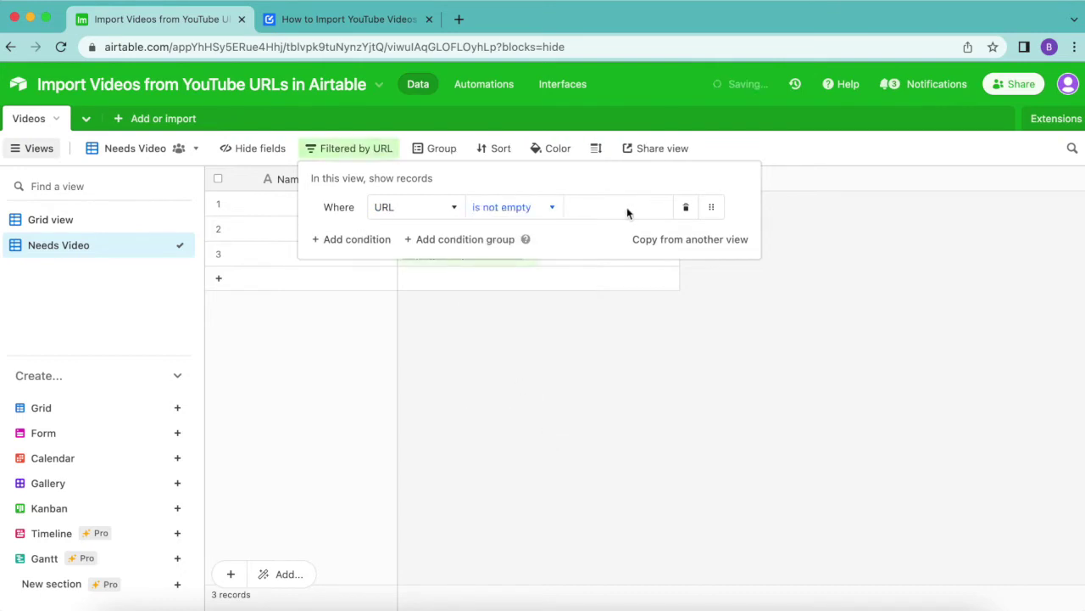
Add a second filter condition requiring the Video field to be empty
left_click(339, 240)
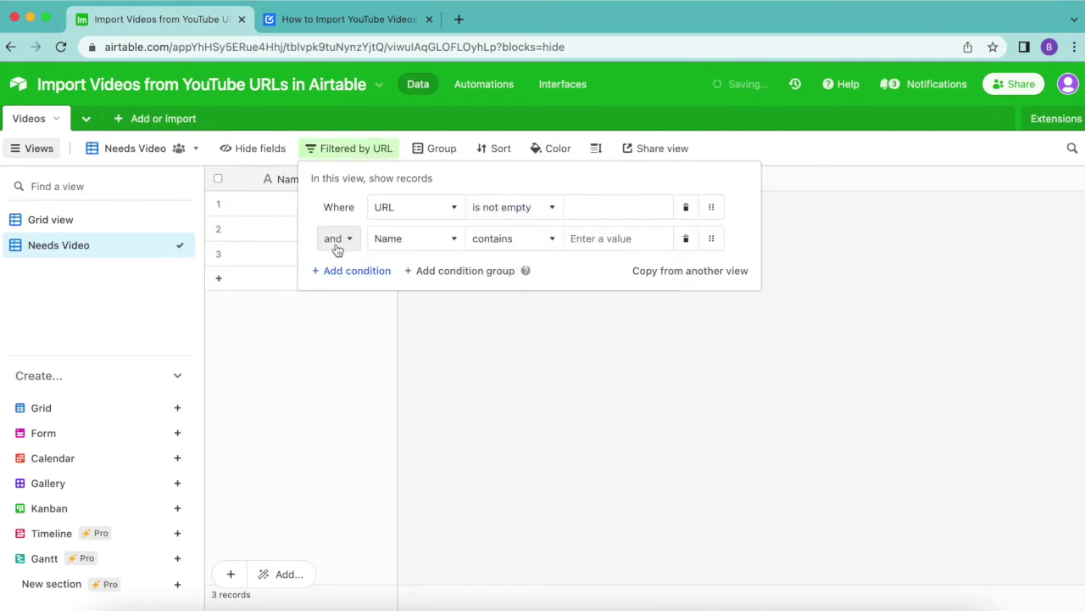
left_click(413, 251)
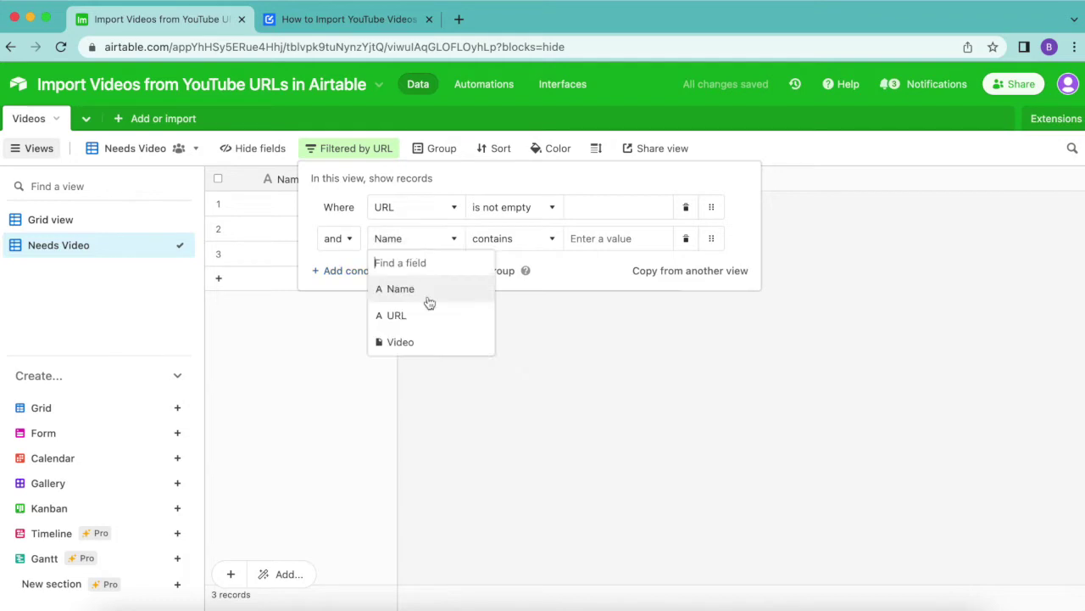
left_click(417, 339)
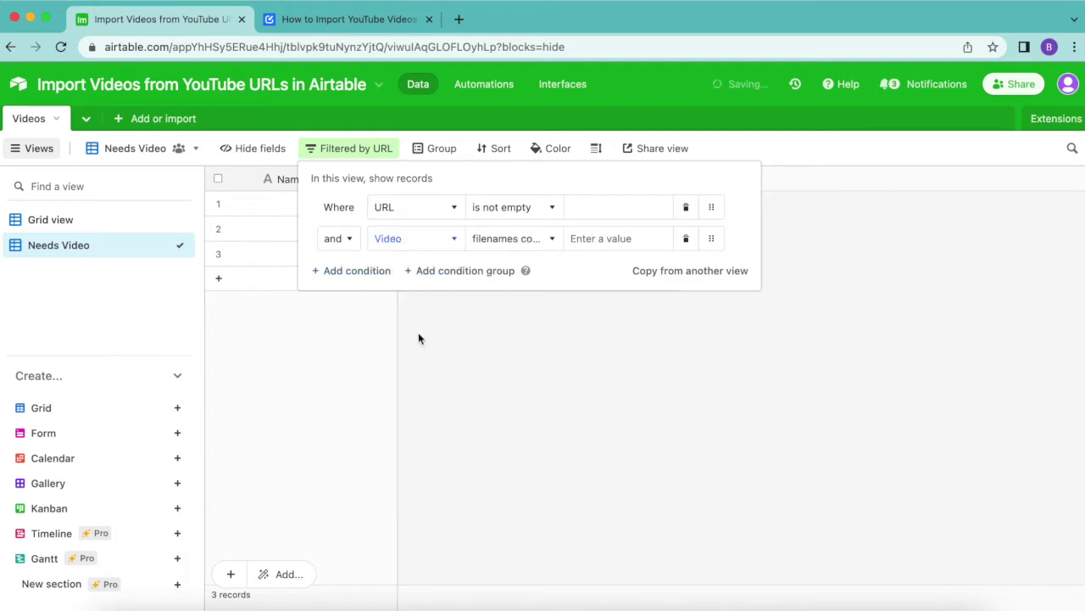
left_click(502, 240)
left_click(501, 348)
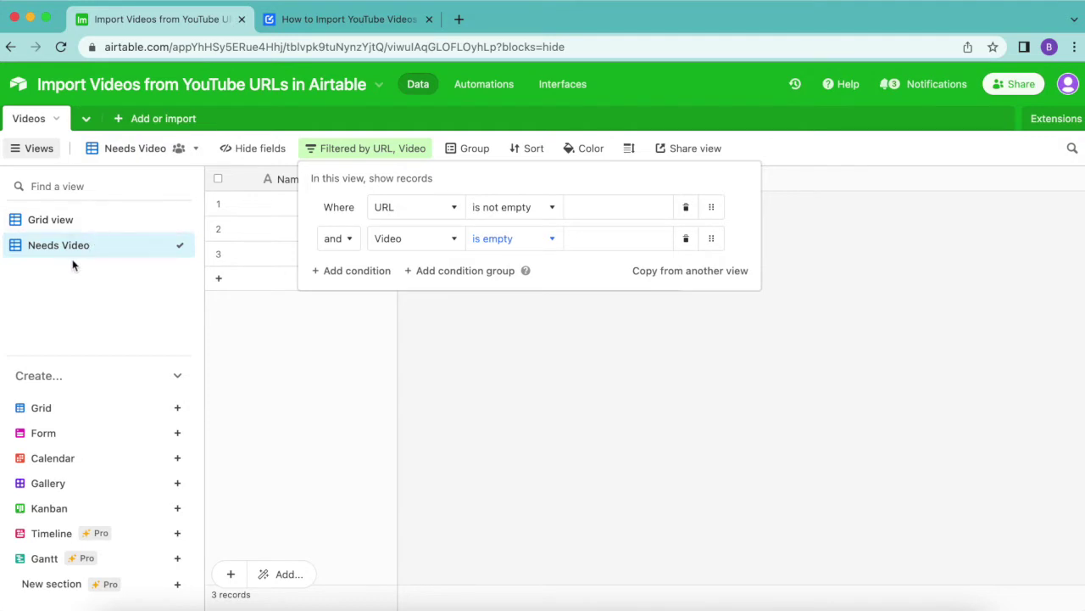
left_click(671, 320)
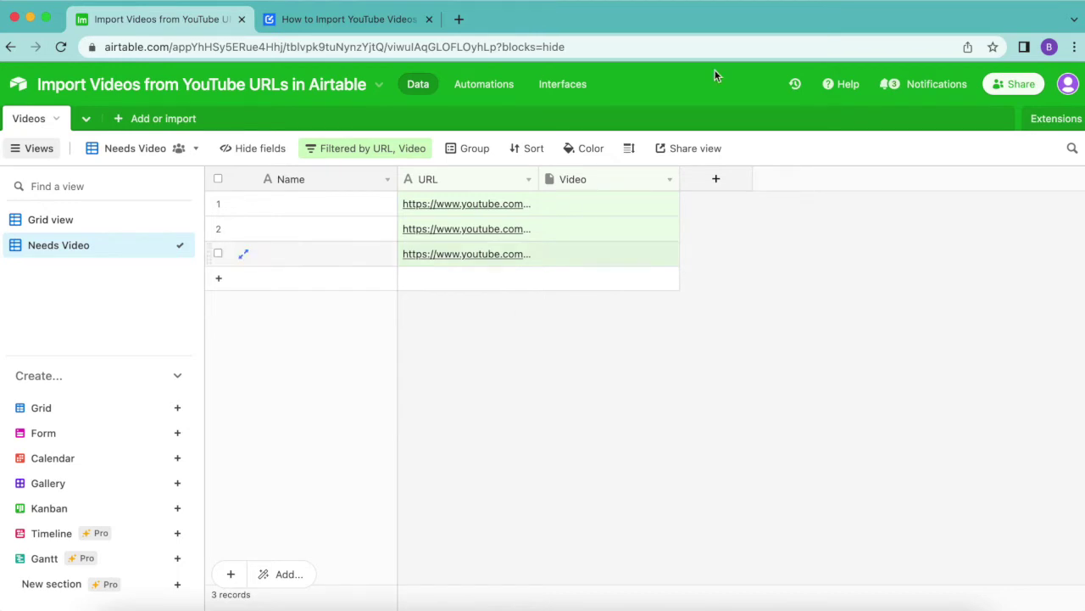
Search the extensions marketplace for 'data fet' and add Data Fetcher to the base
left_click(1056, 118)
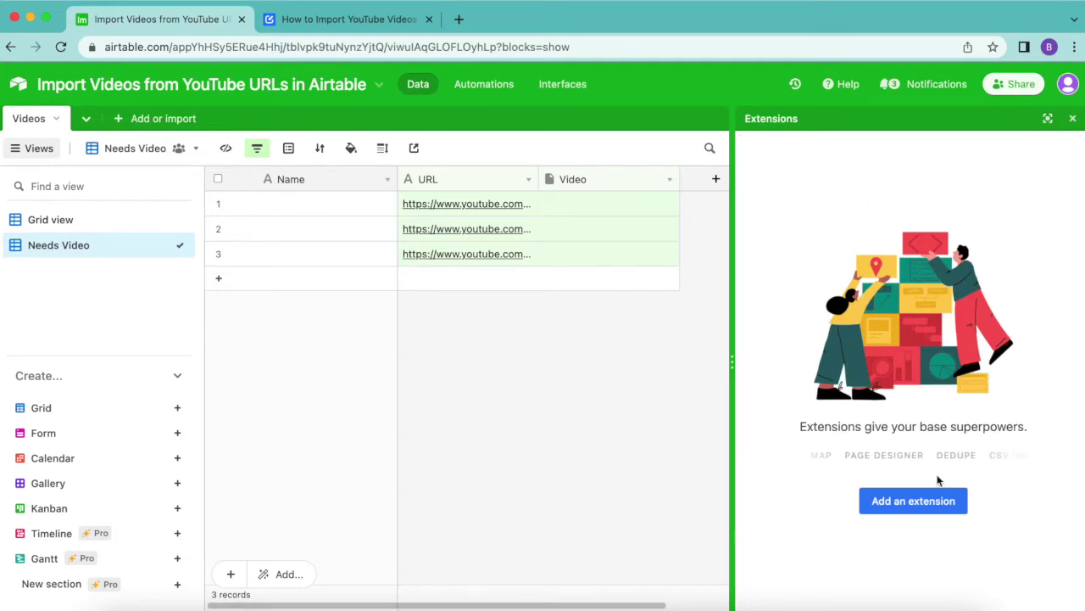
left_click(936, 506)
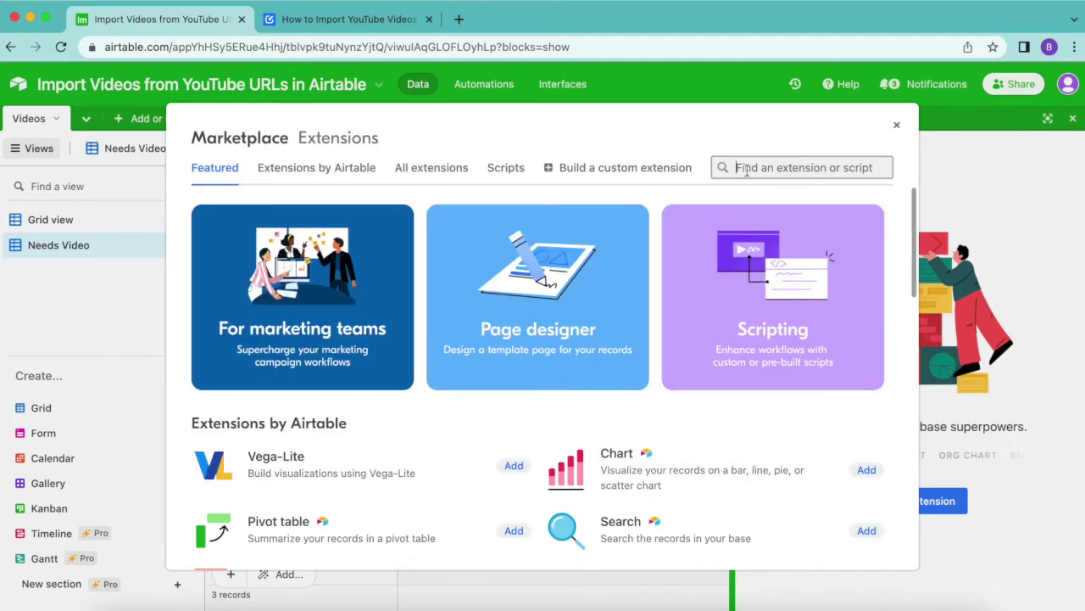
left_click(746, 168)
type("data")
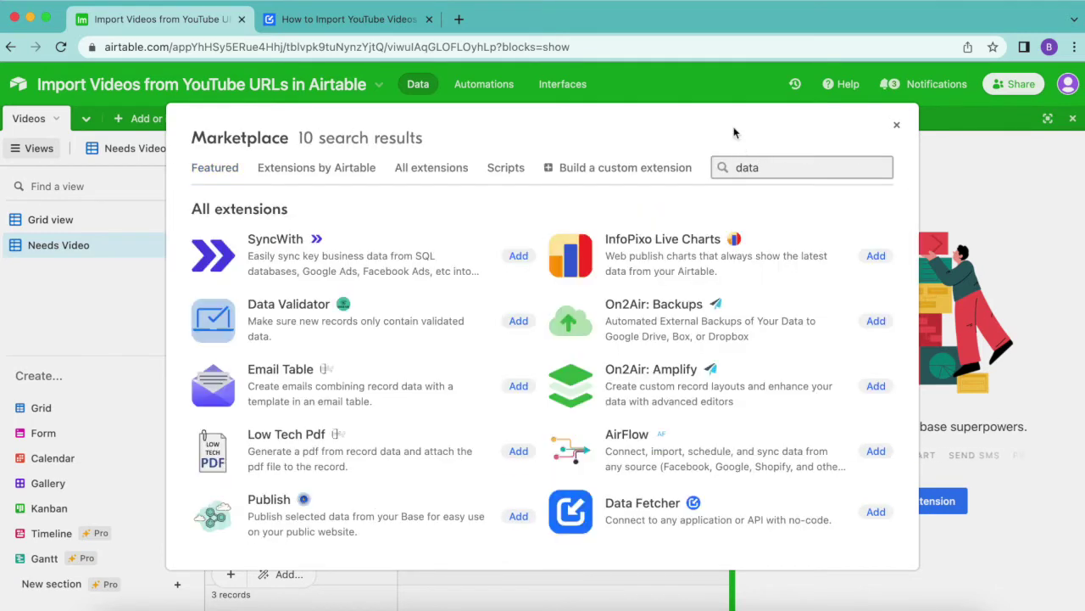
type(" fet")
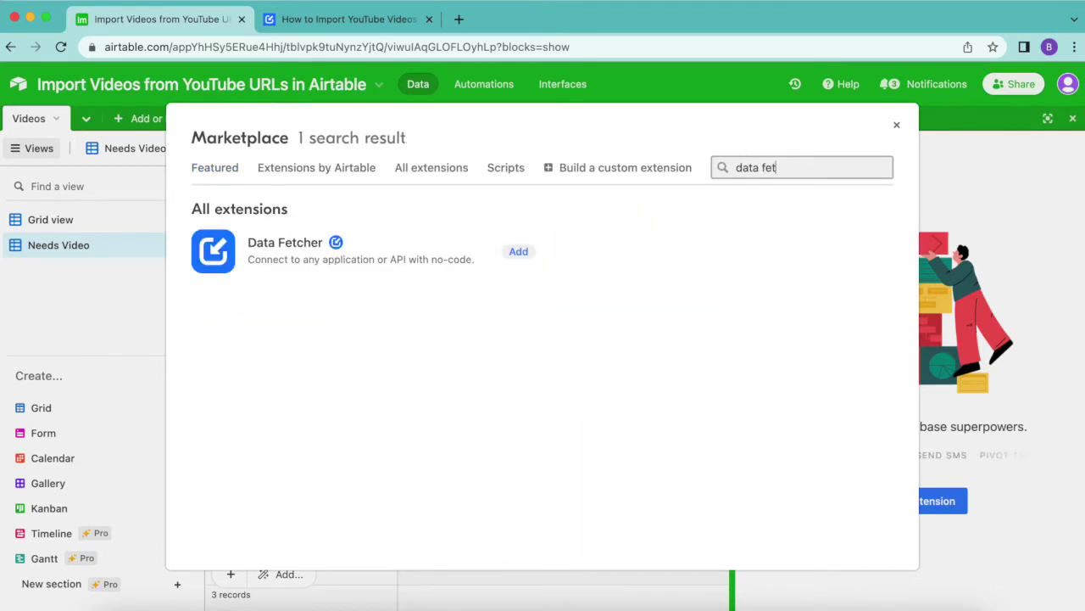
left_click(515, 255)
left_click(658, 447)
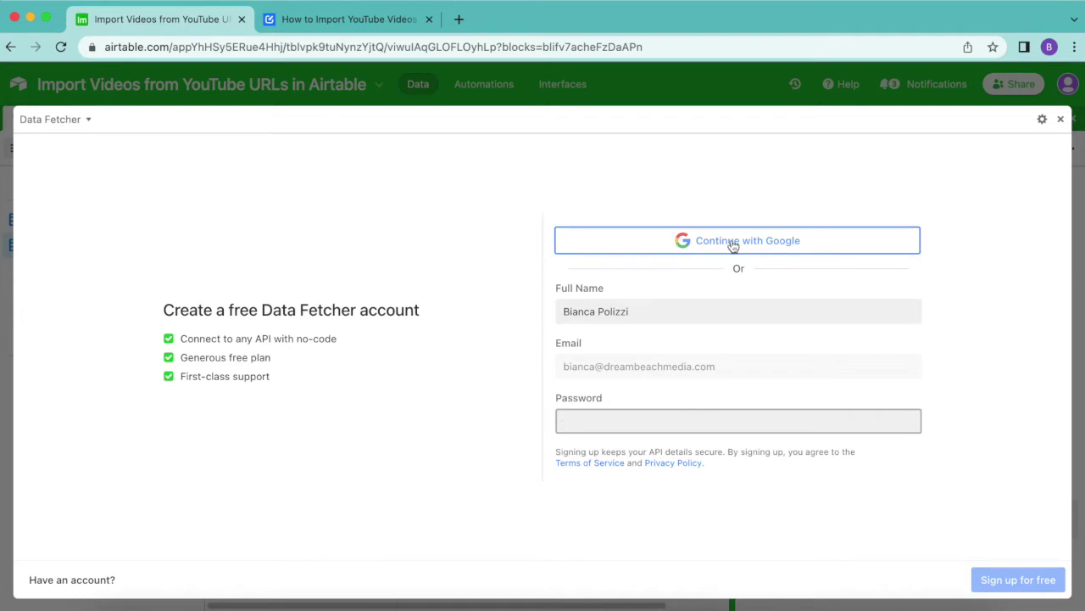
Sign up with Google and create a first request named Fetch Youtube Videos
left_click(734, 243)
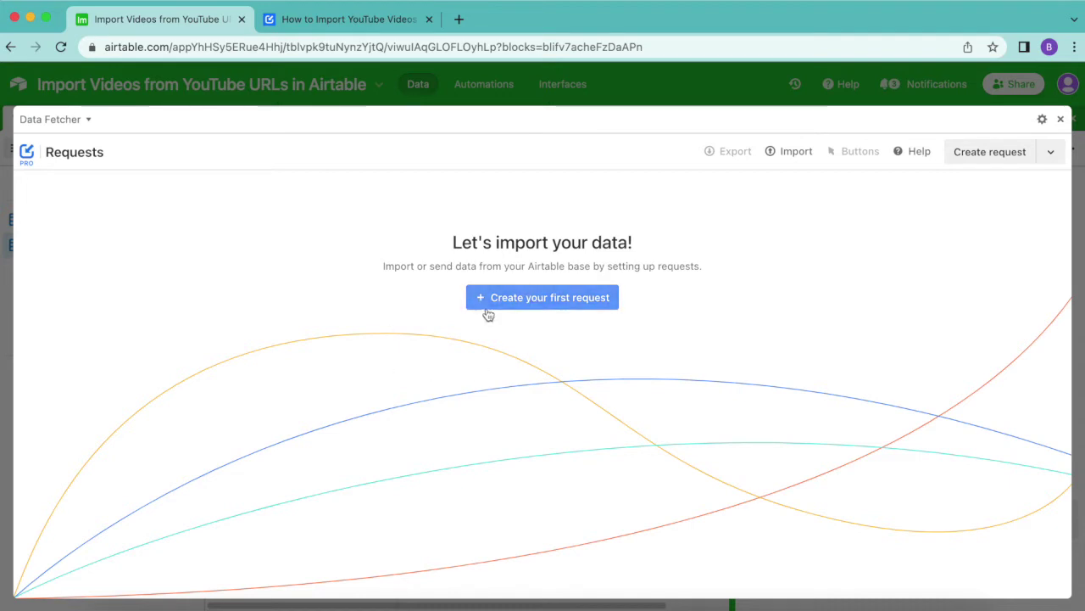
left_click(603, 295)
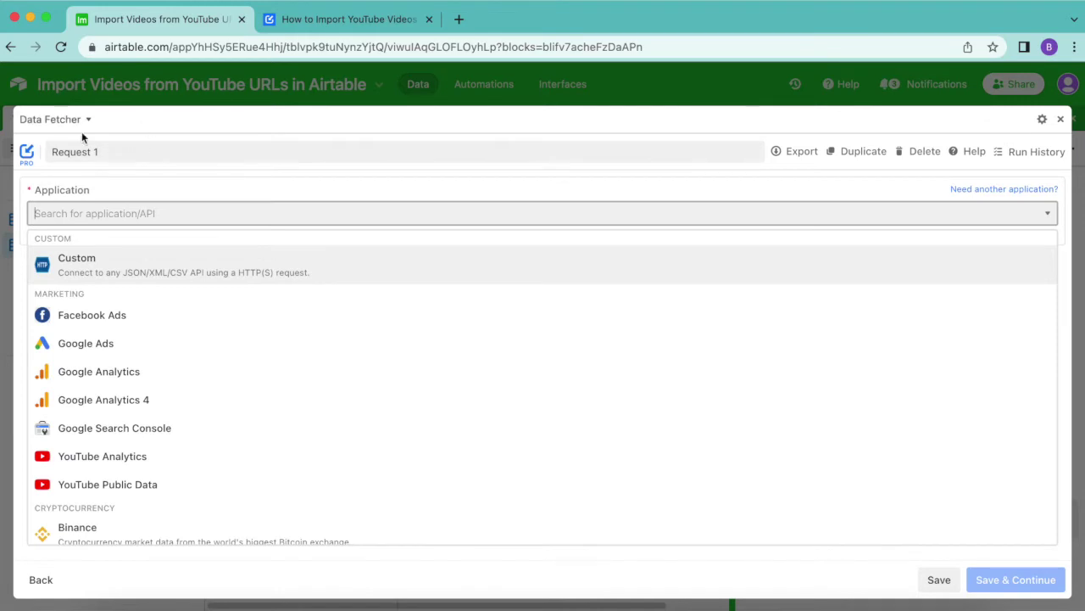
left_click_drag(130, 152, 13, 155)
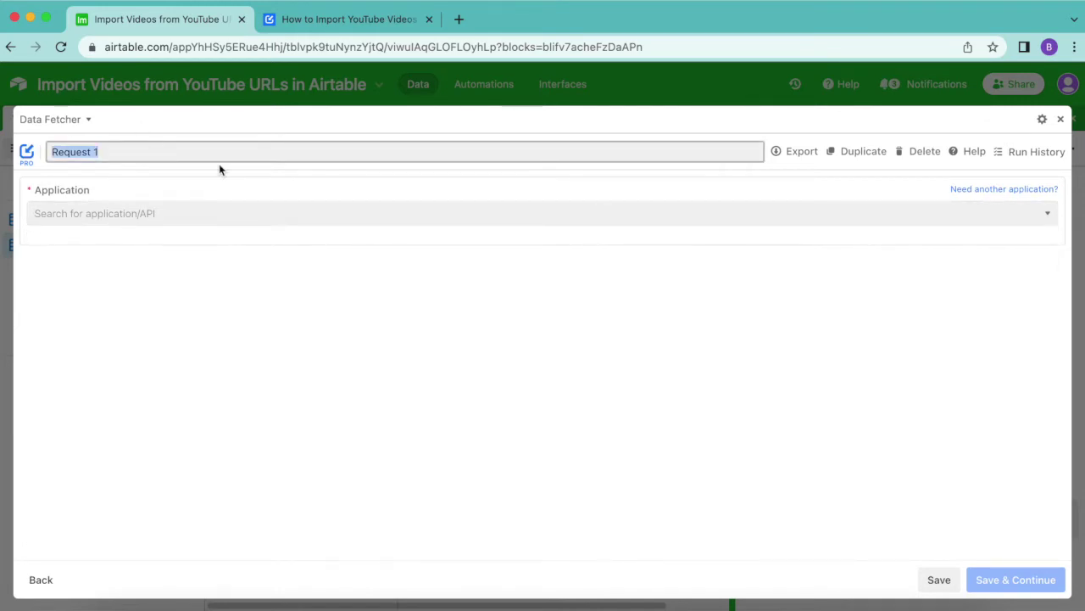
type("Fetch Youtube Videos")
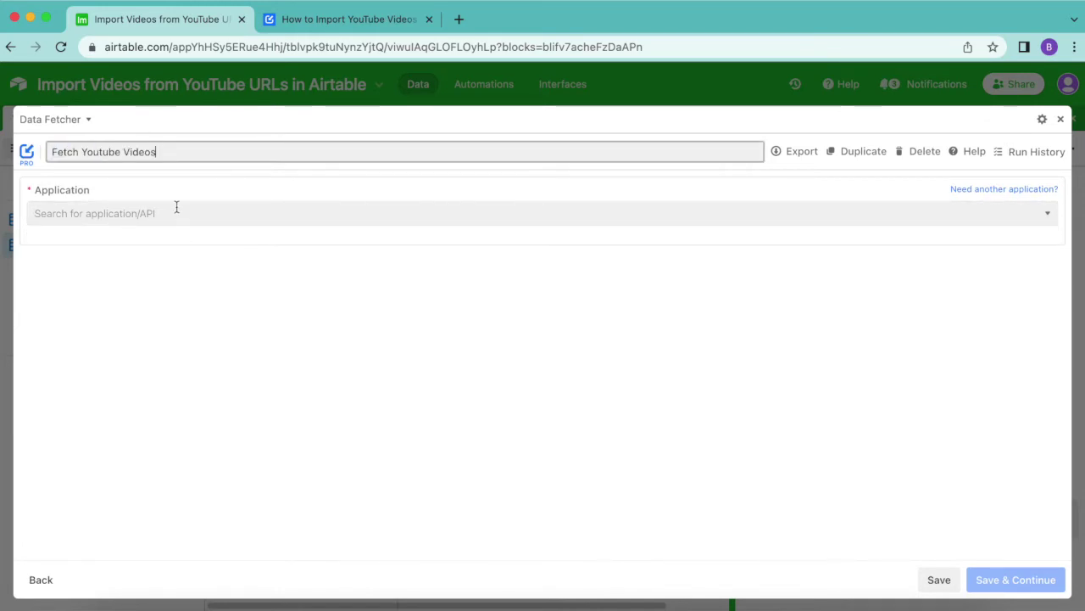
Set the request to Microlink's Create videos from URLs endpoint and save it
left_click(176, 213)
type("microl")
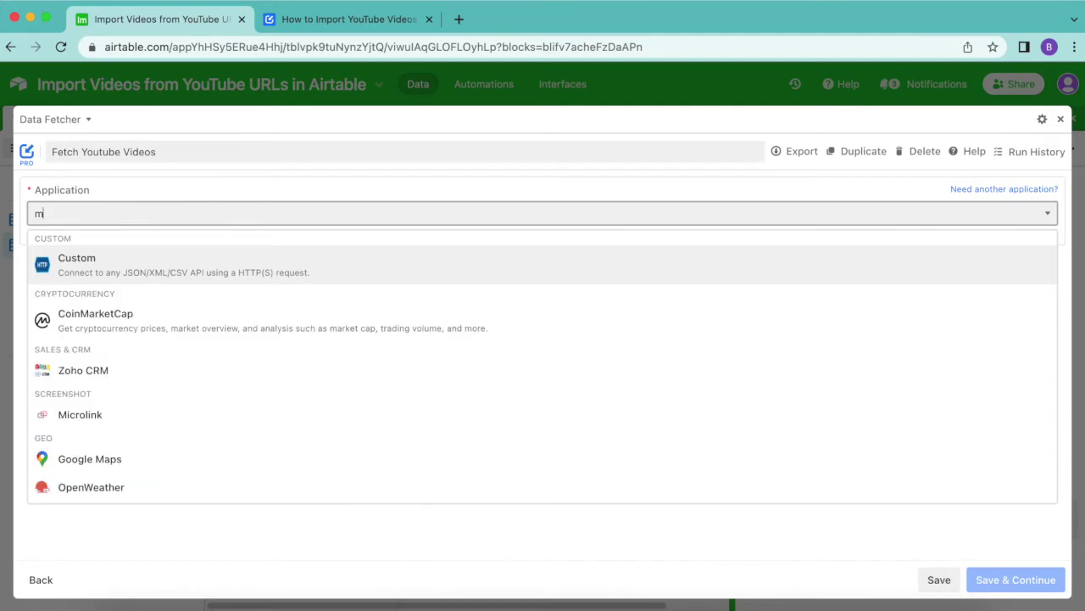
left_click(85, 258)
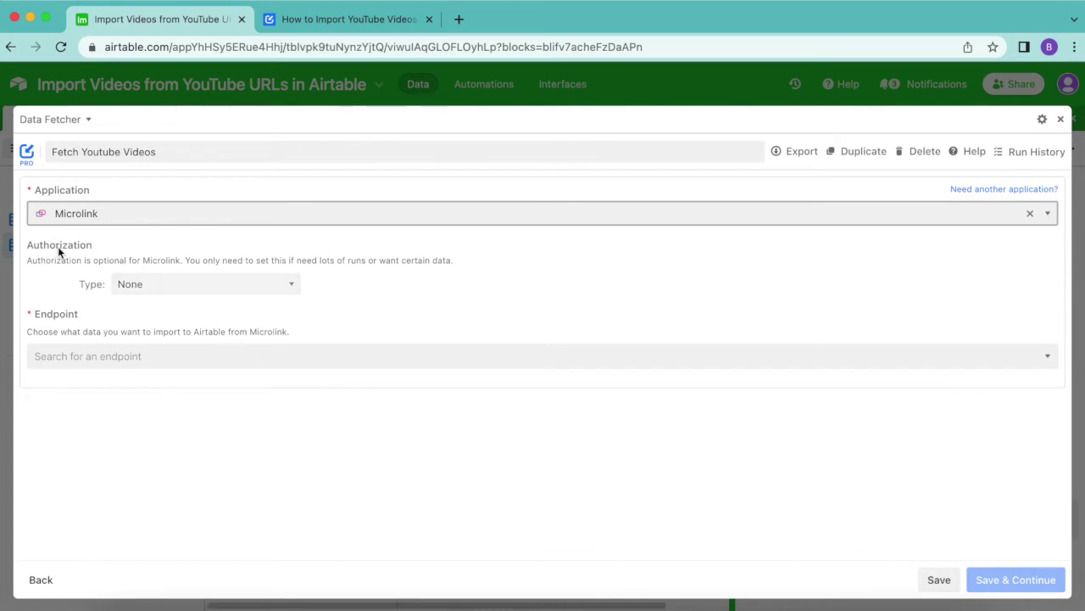
left_click(70, 359)
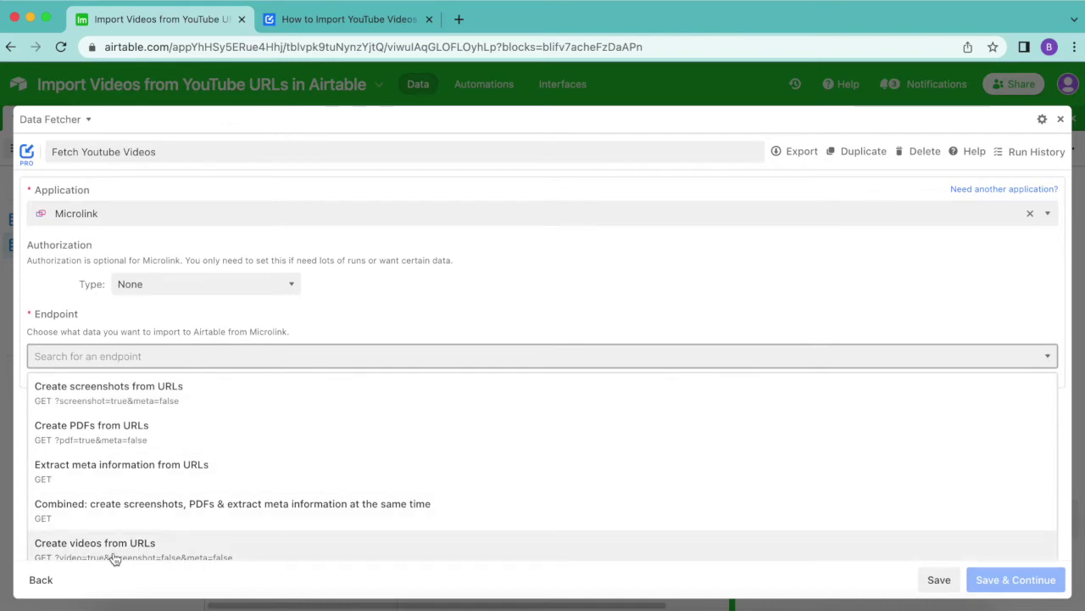
left_click(113, 553)
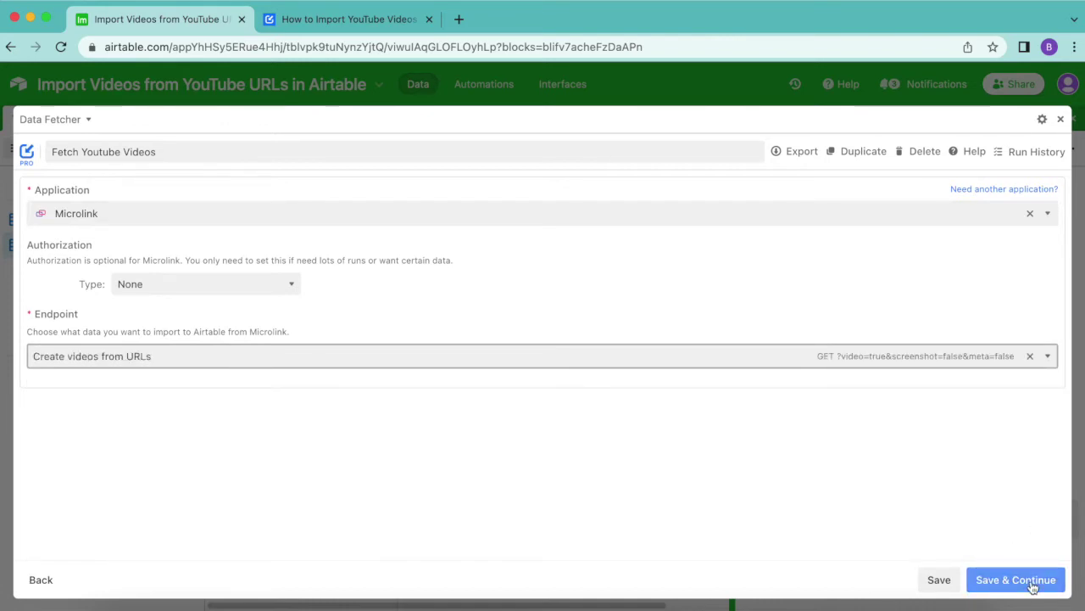
left_click(1033, 588)
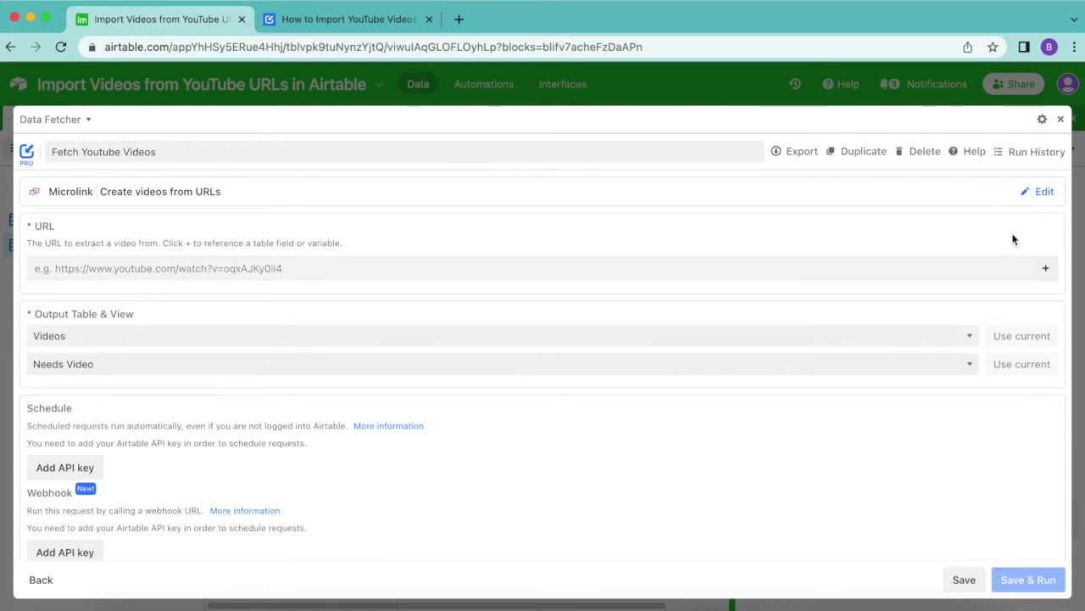
Point the URL input at the Videos table's URL field, then save and run
left_click(1045, 268)
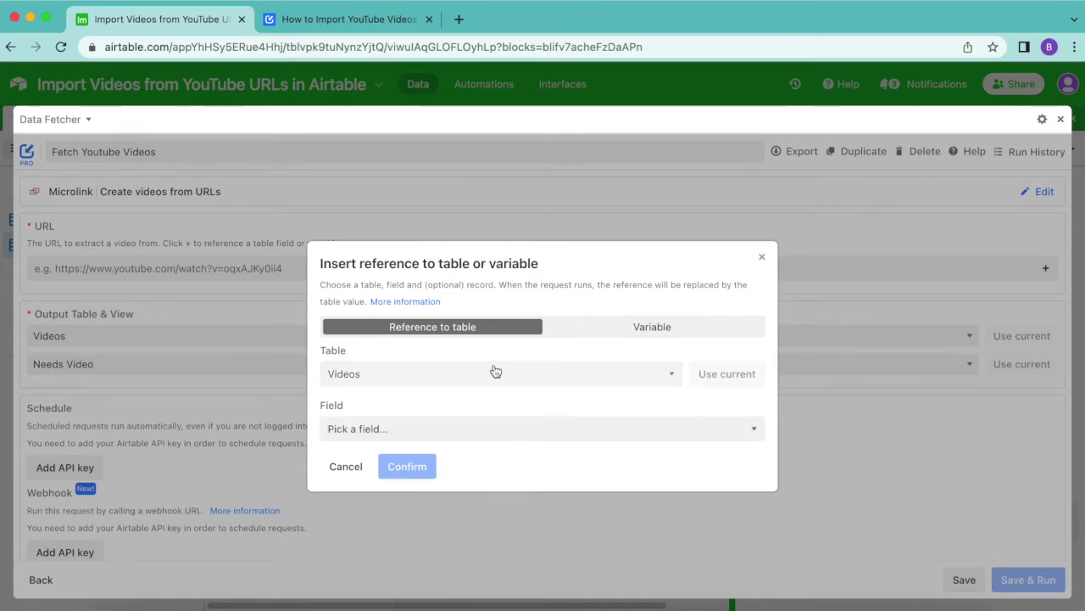
left_click(462, 426)
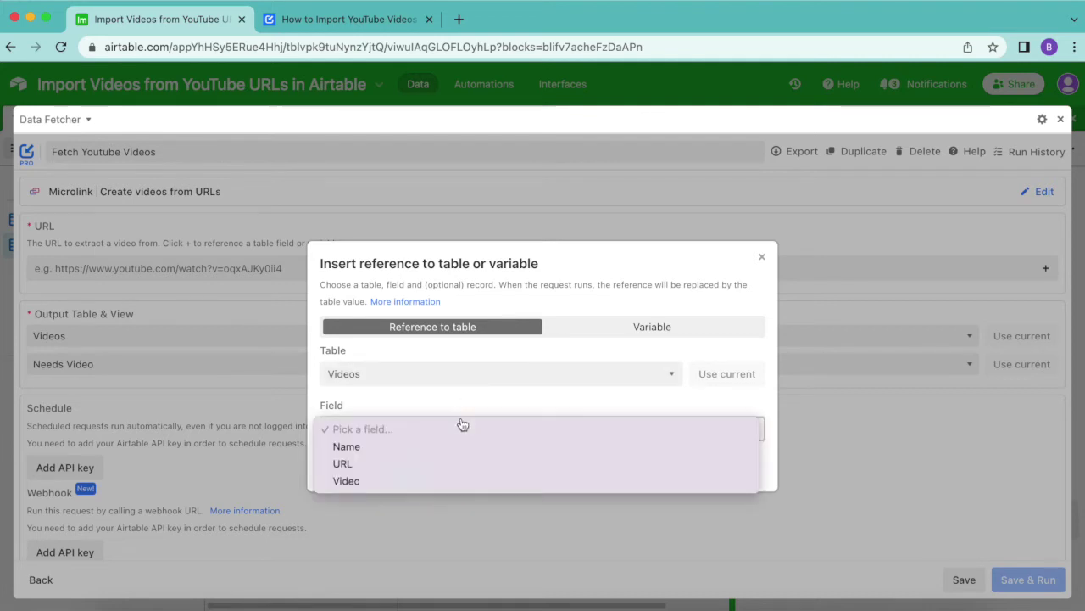
left_click(424, 465)
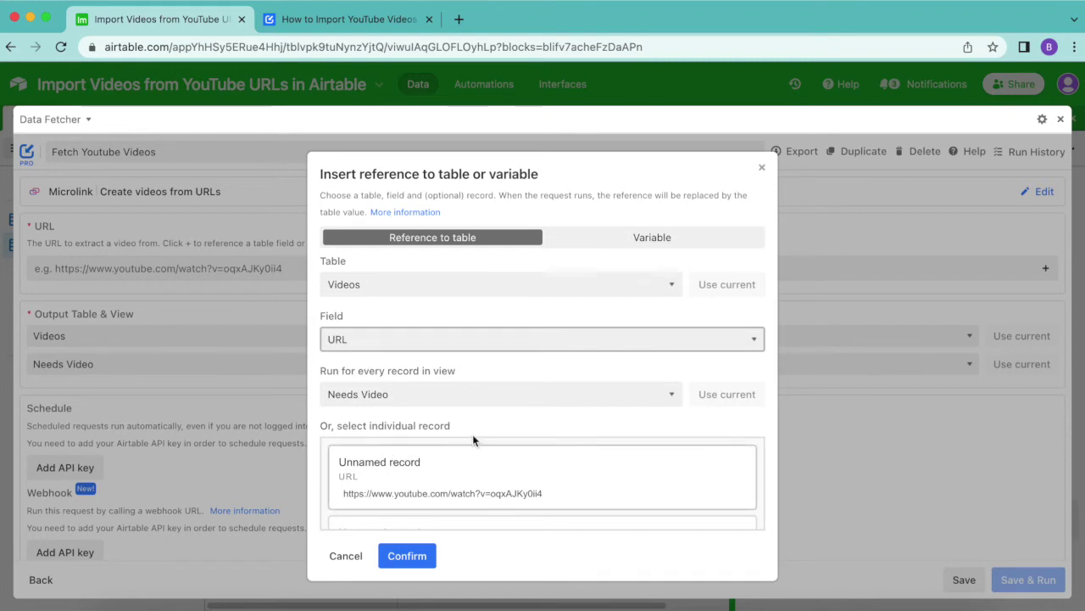
scroll(493, 465, "down", 3)
scroll(494, 463, "up", 3)
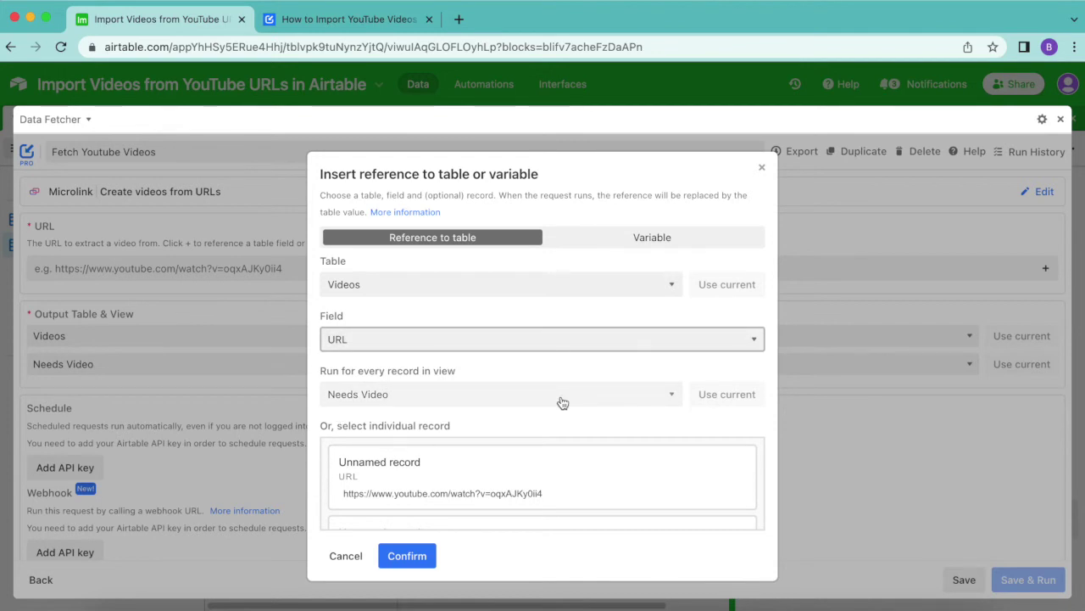
left_click(420, 558)
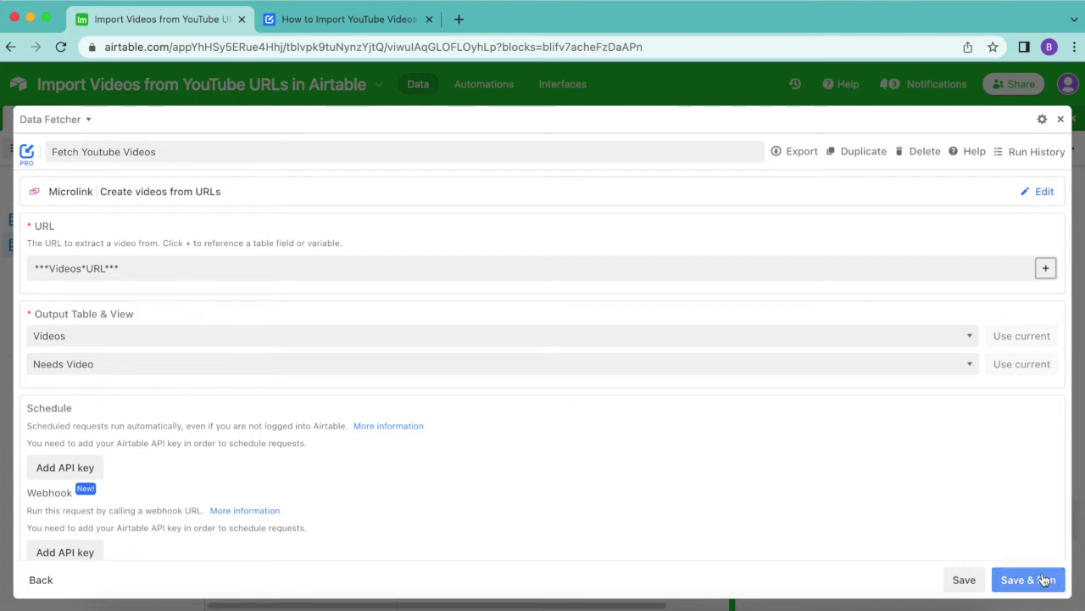
left_click(1045, 579)
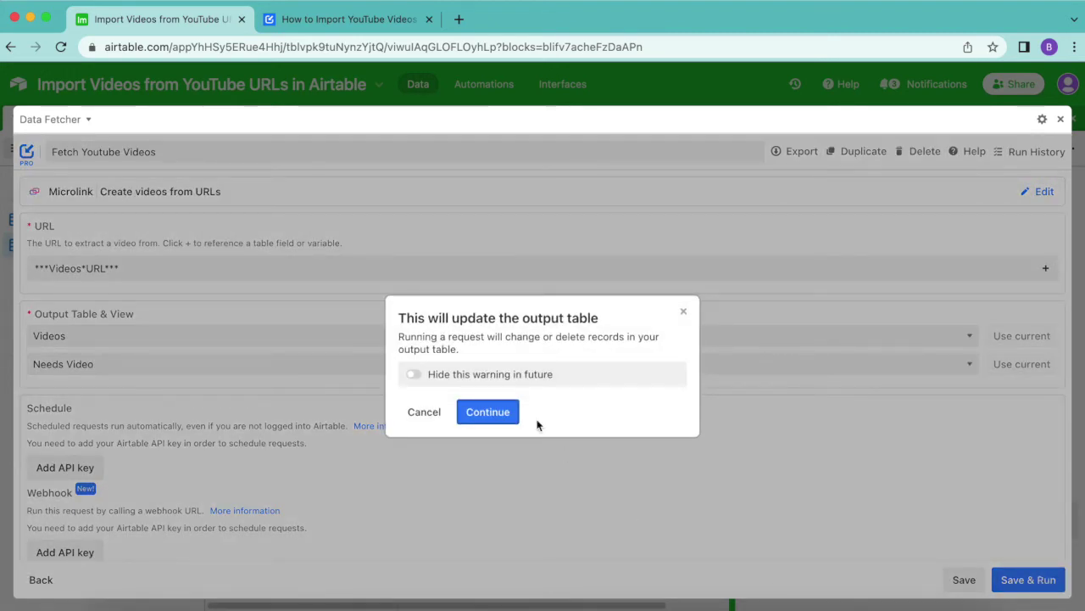
Confirm the output table update, turn off all response fields, and import Image url as new
left_click(492, 419)
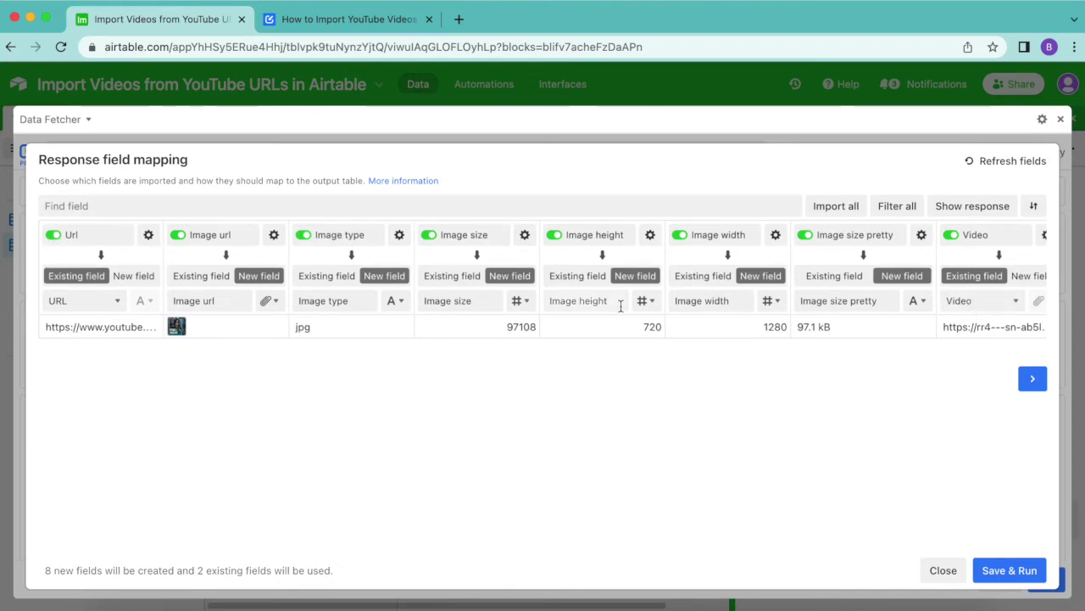
left_click(562, 237)
left_click(563, 238)
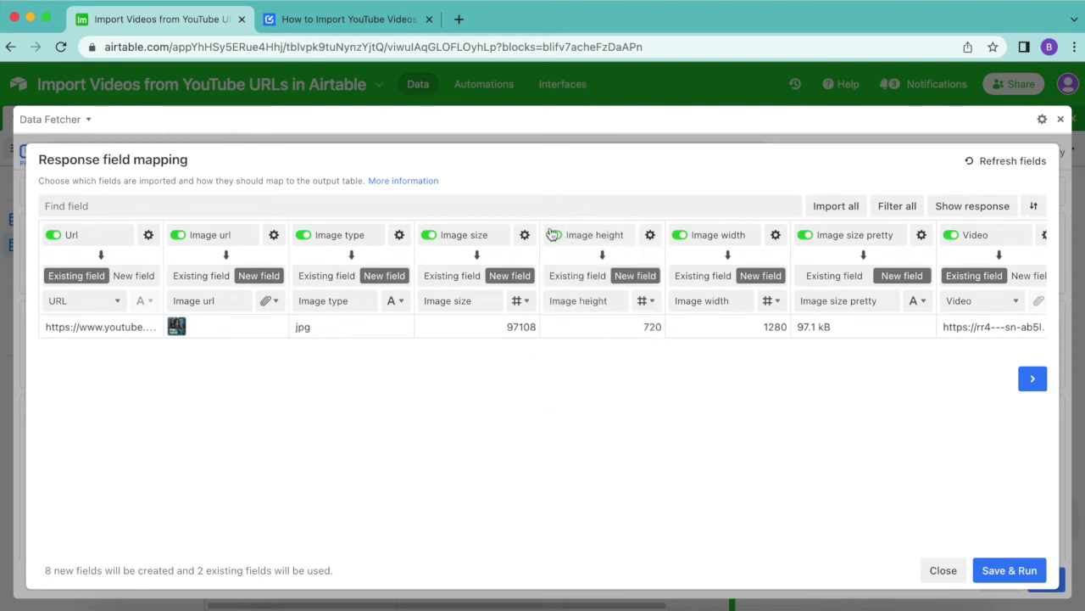
left_click(560, 236)
left_click(561, 236)
left_click(900, 210)
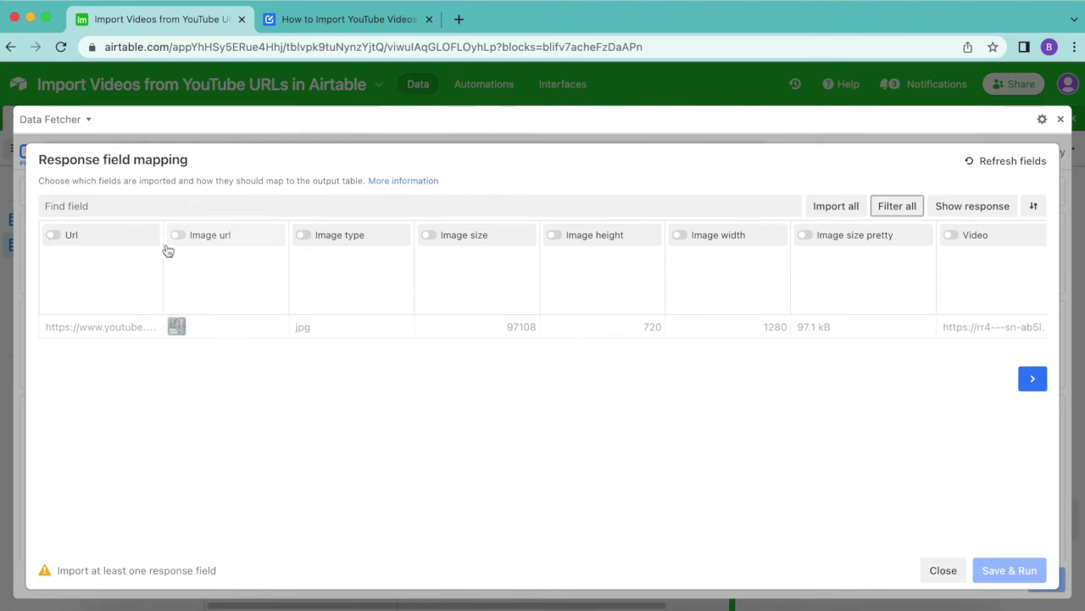
left_click(194, 235)
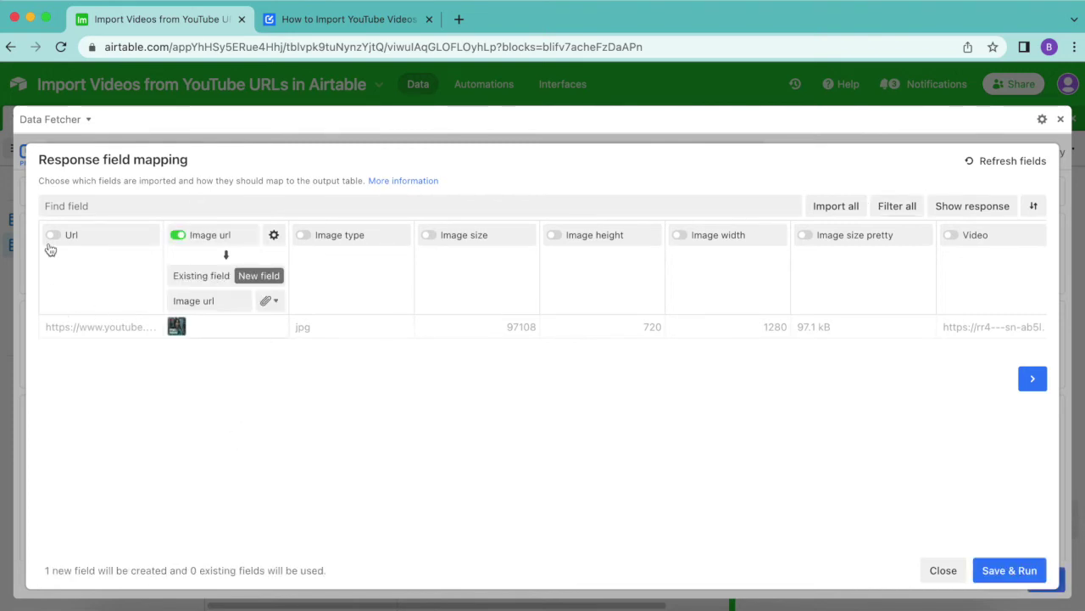
Search 'video' and 'titl', importing Title as a new field, then save and run
left_click(180, 214)
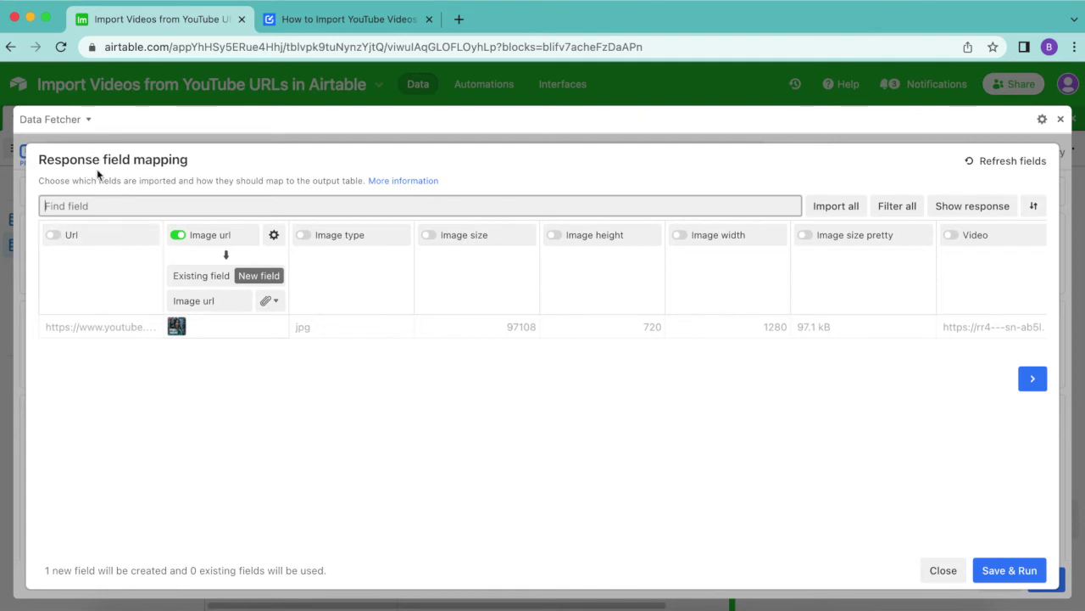
type("video")
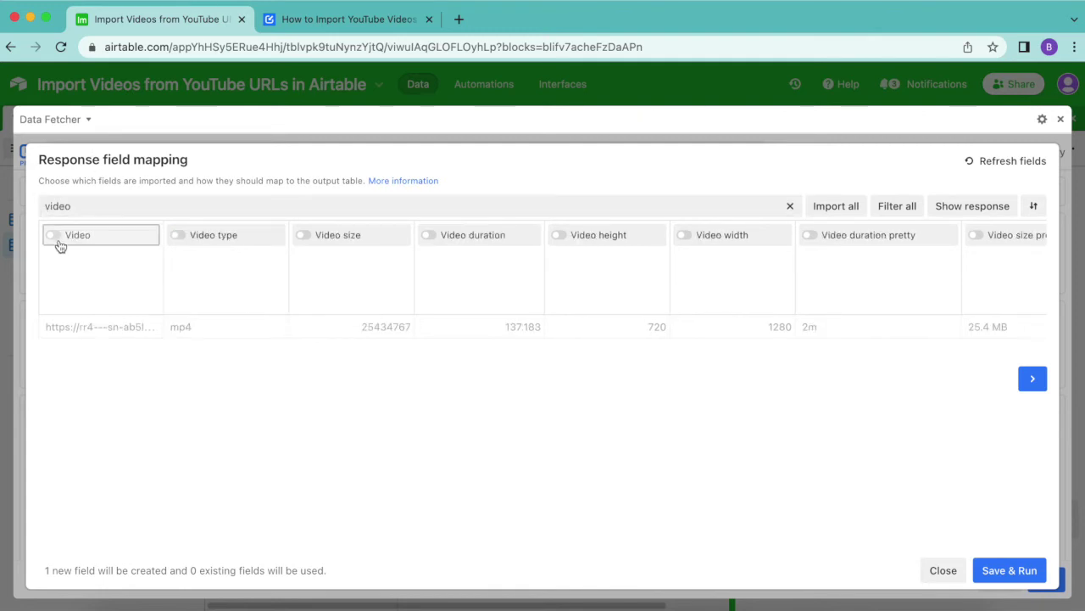
left_click_drag(127, 205, 25, 200)
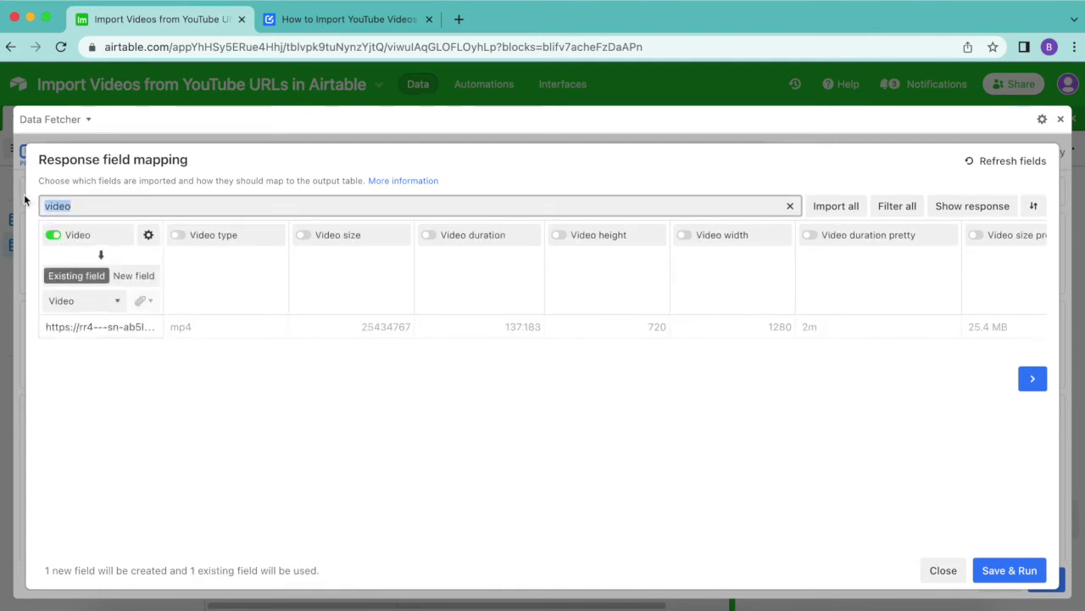
type("titl")
left_click(53, 235)
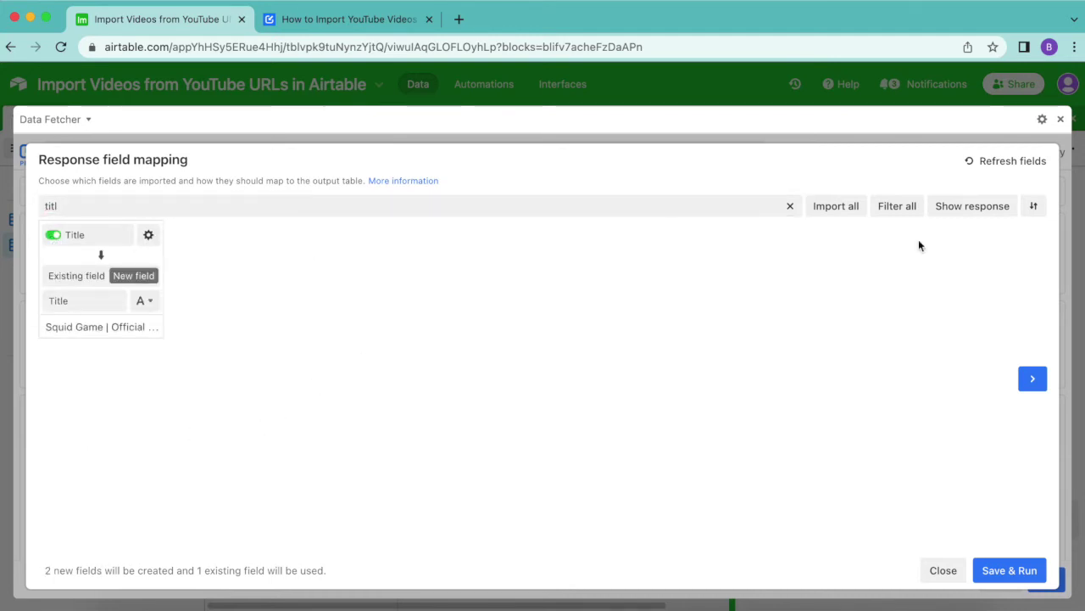
left_click(790, 206)
scroll(854, 443, "right", 4)
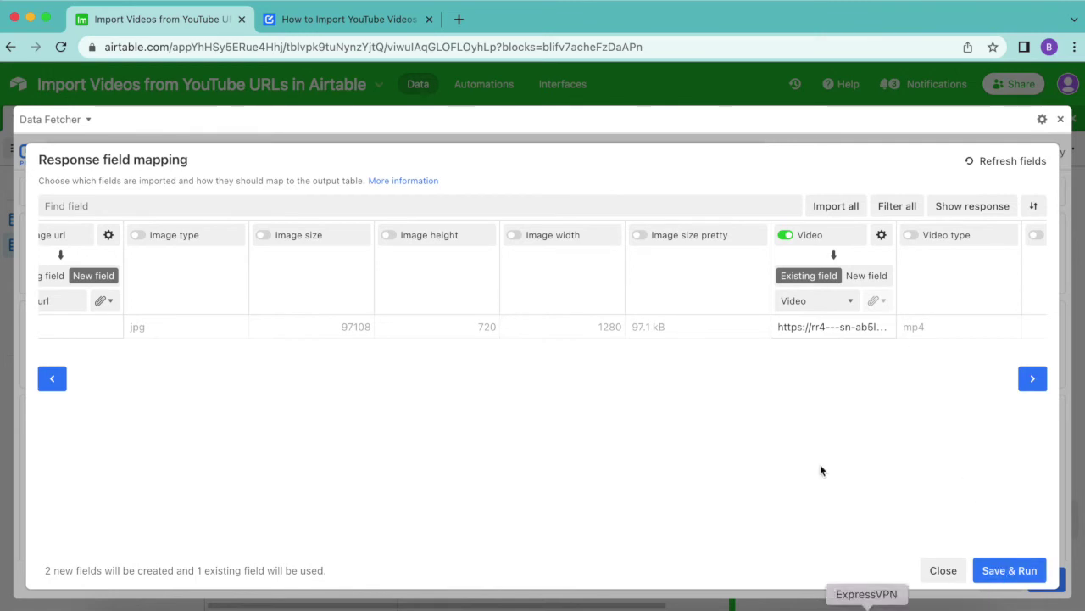
left_click(1011, 570)
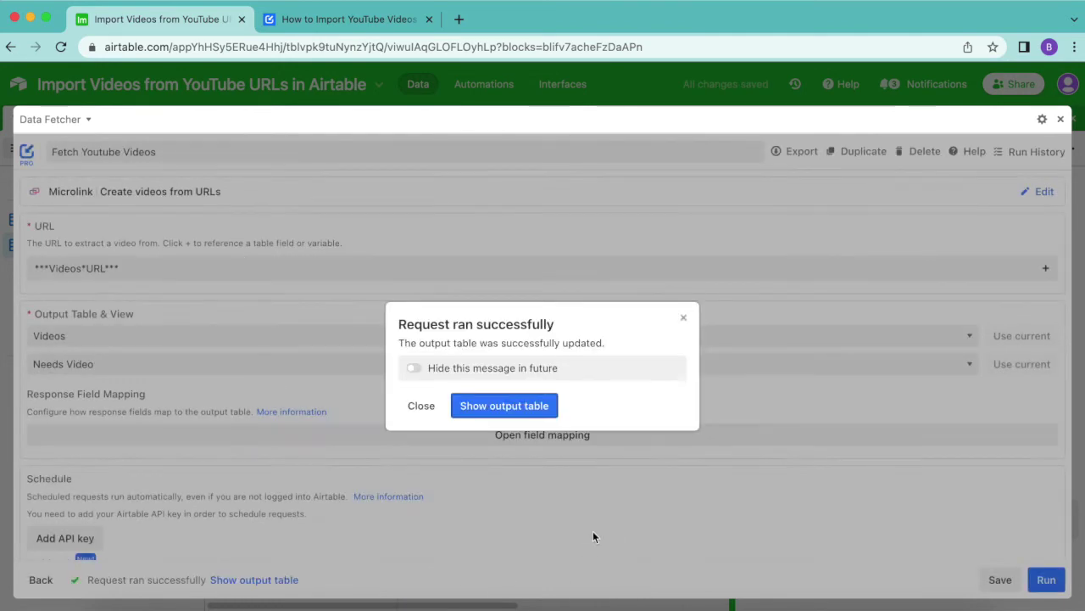
Show the updated output table, hide the Extensions panel, and switch to the Grid view
left_click(491, 406)
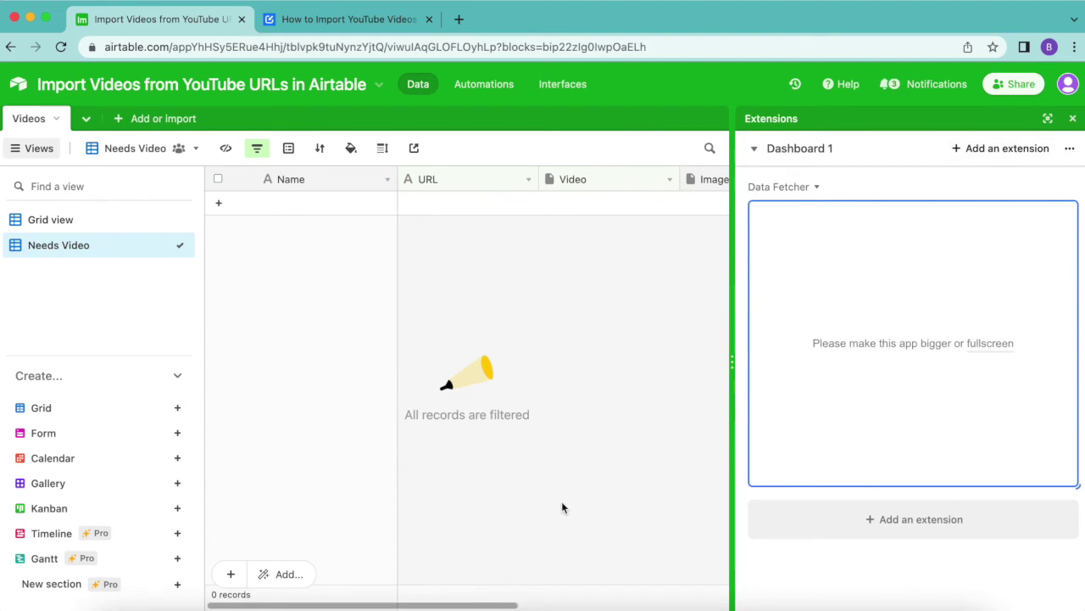
left_click(1073, 119)
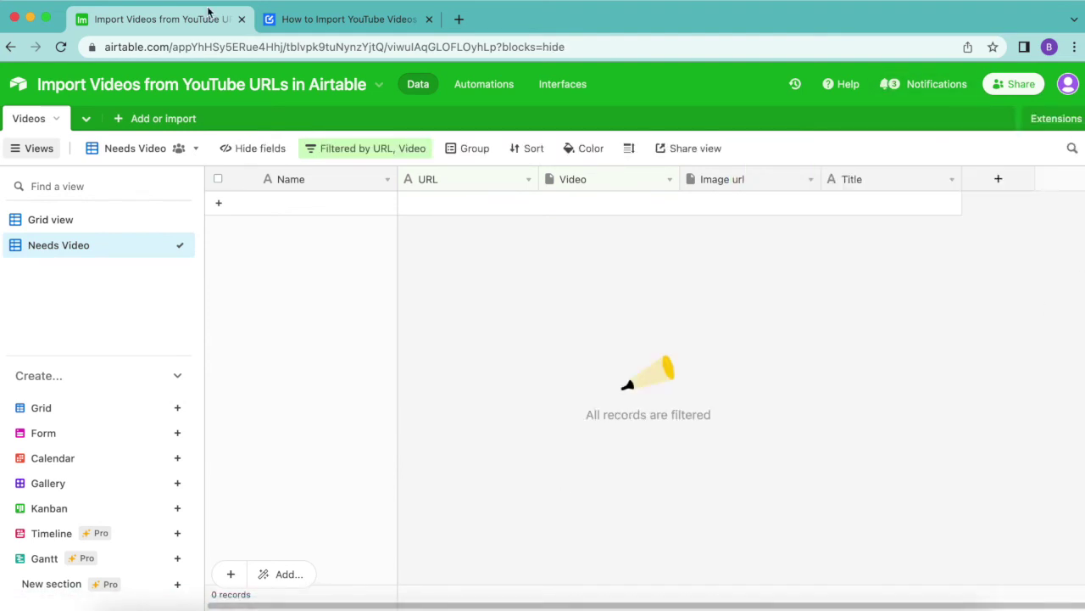
left_click(71, 220)
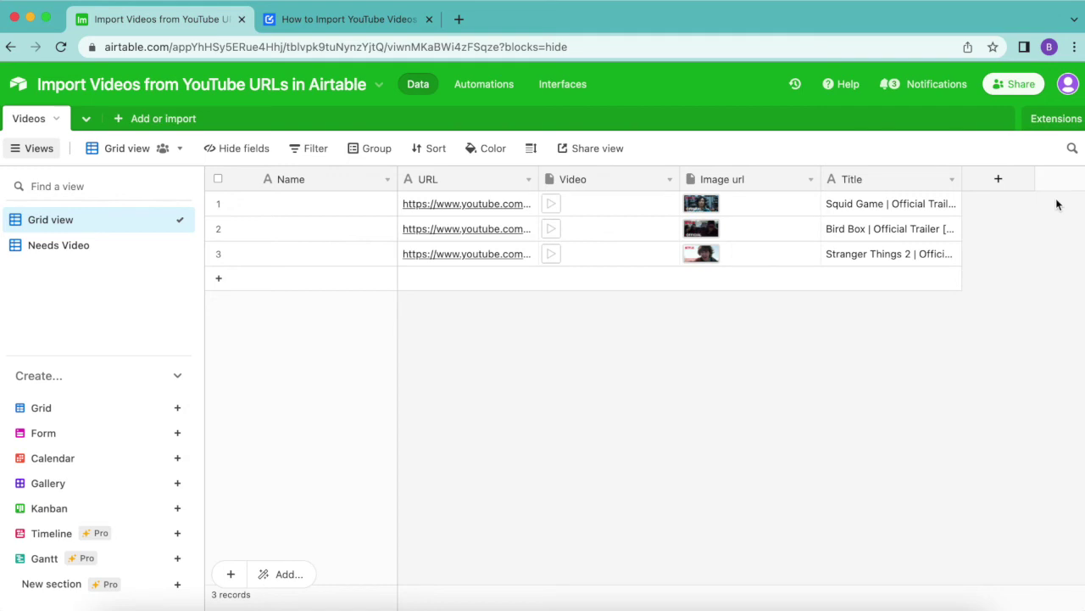
left_click(1052, 125)
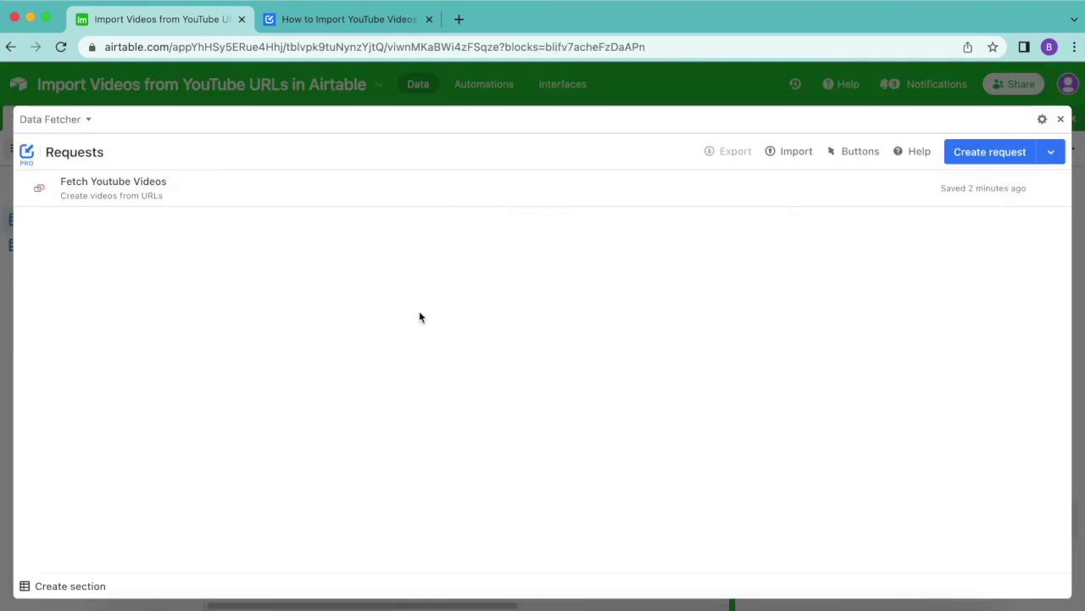
Open the Fetch Youtube Videos request and begin adding an Airtable API key for scheduling
left_click(132, 189)
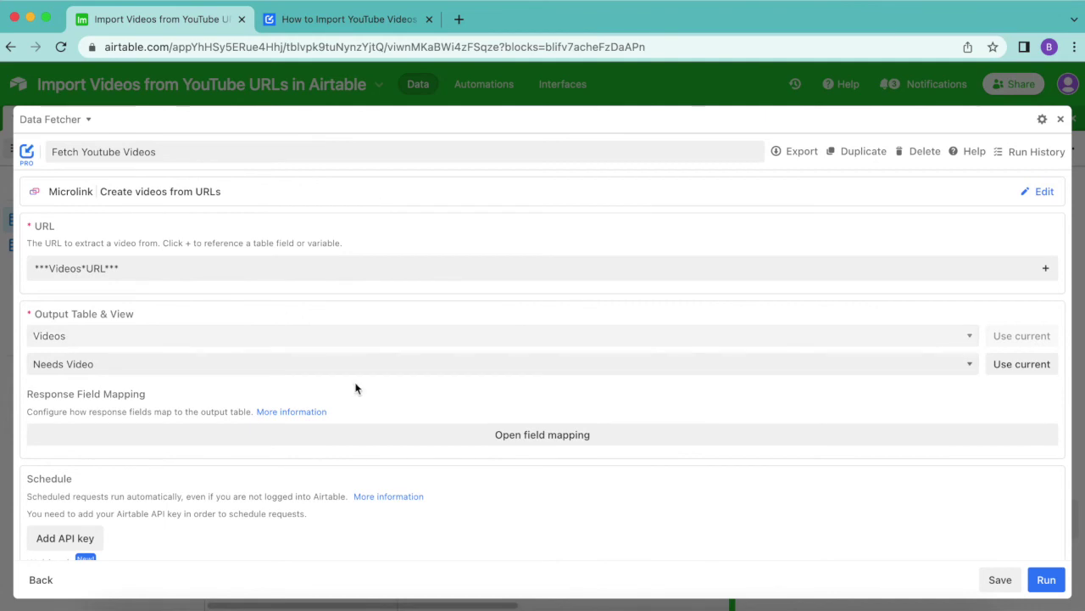
scroll(368, 501, "down", 3)
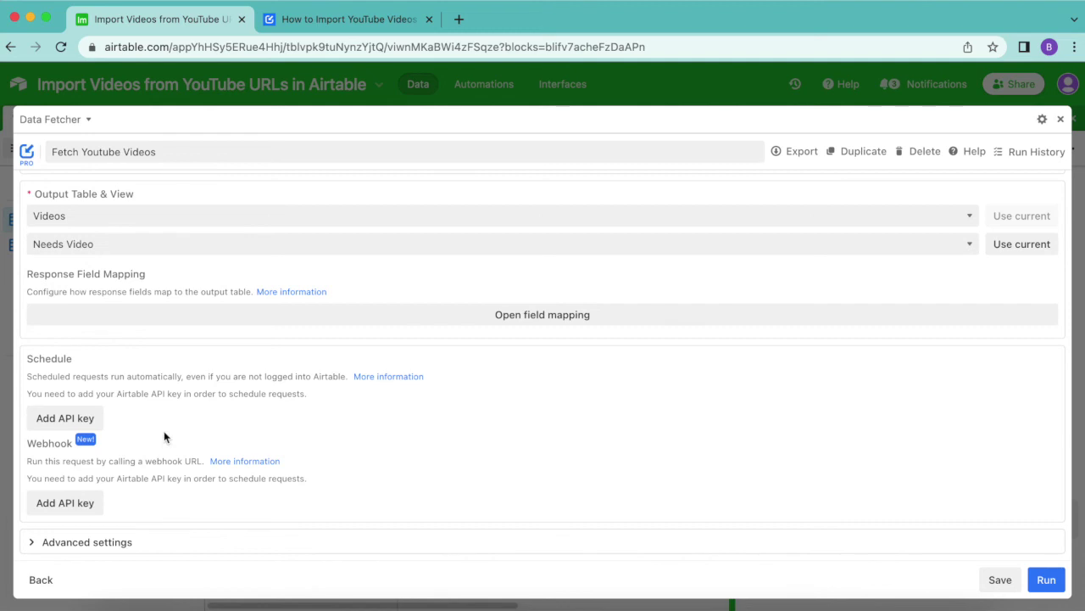
left_click(94, 417)
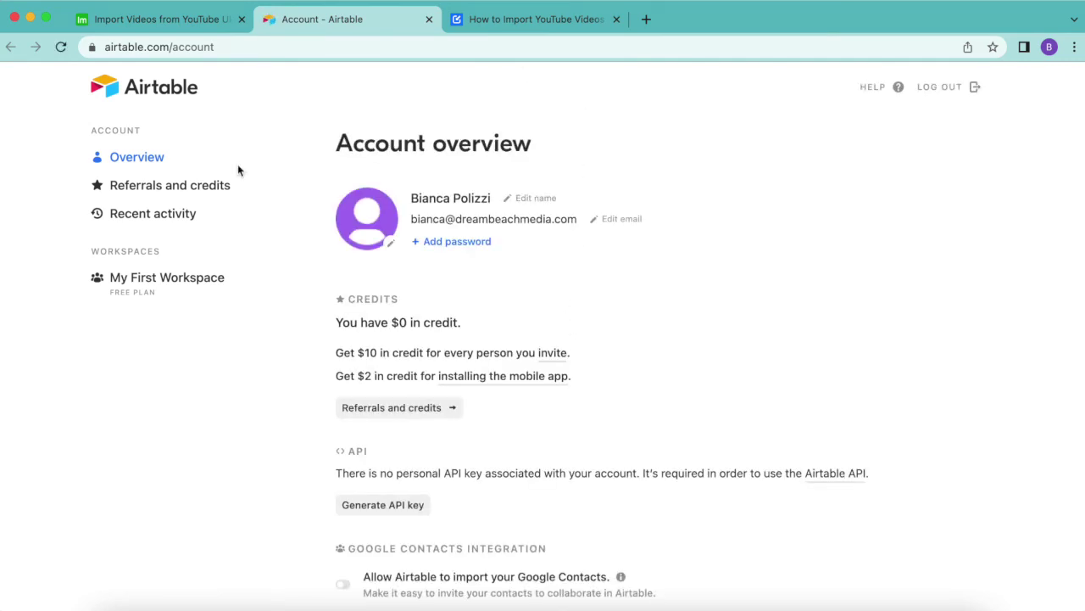
Generate a personal Airtable API key and paste it into Data Fetcher's API key prompt
scroll(525, 259, "down", 2)
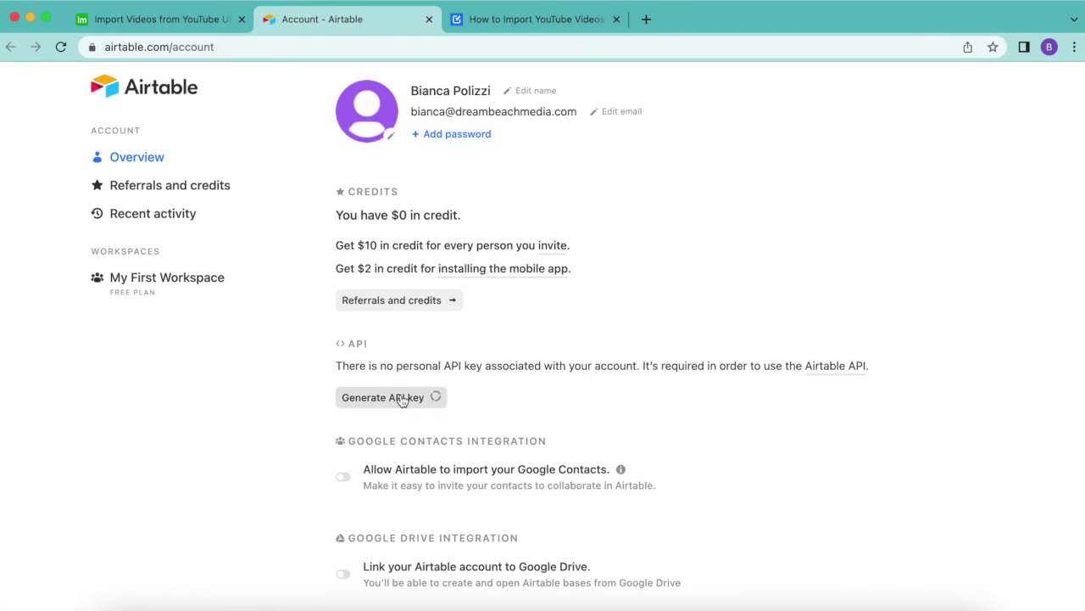
left_click(403, 399)
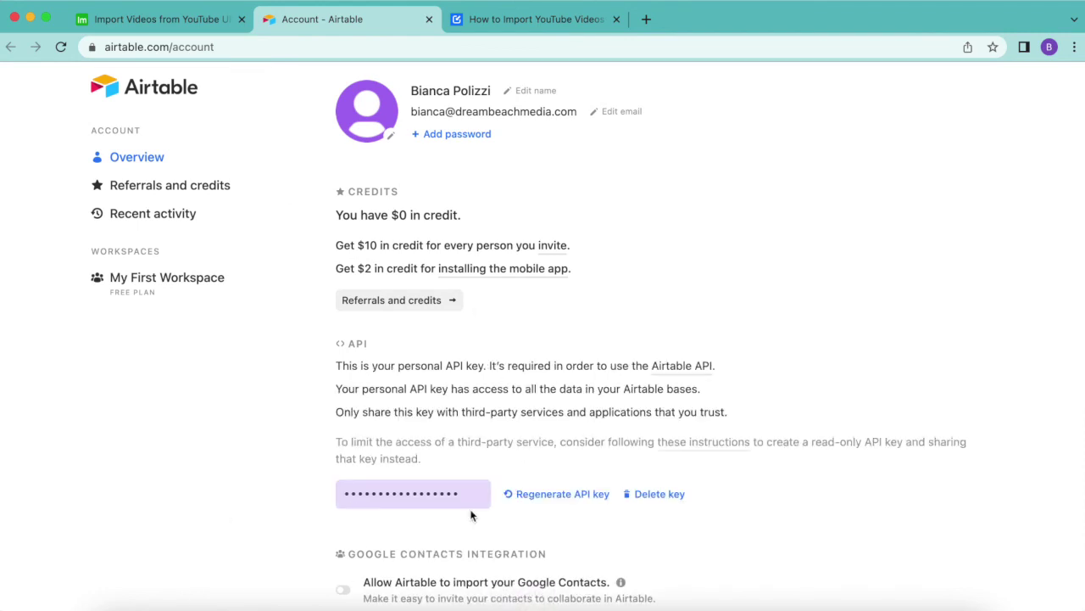
left_click(174, 19)
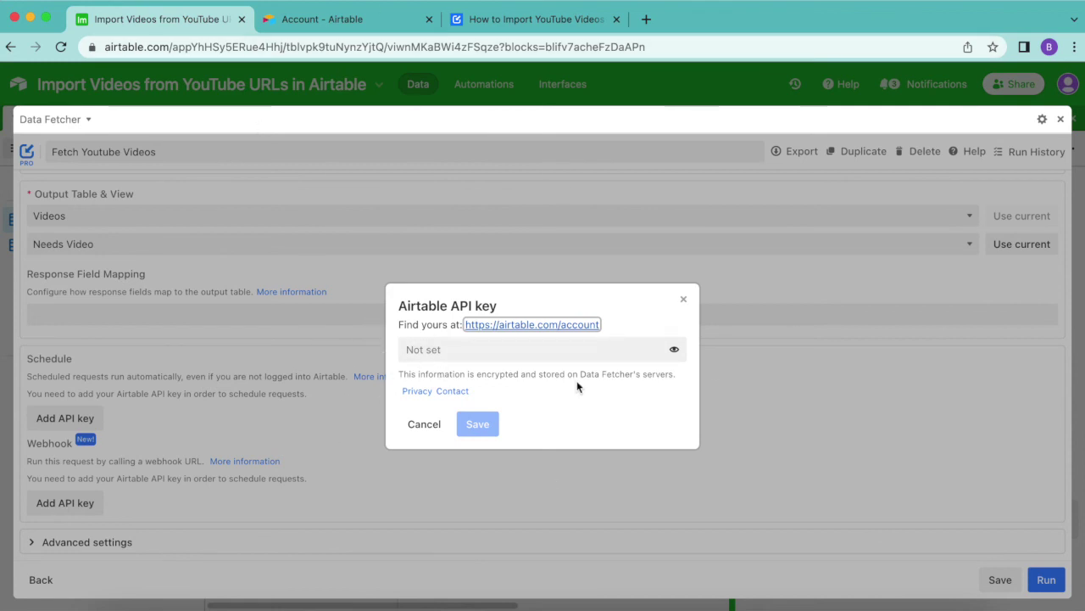
left_click(560, 349)
key("super+v")
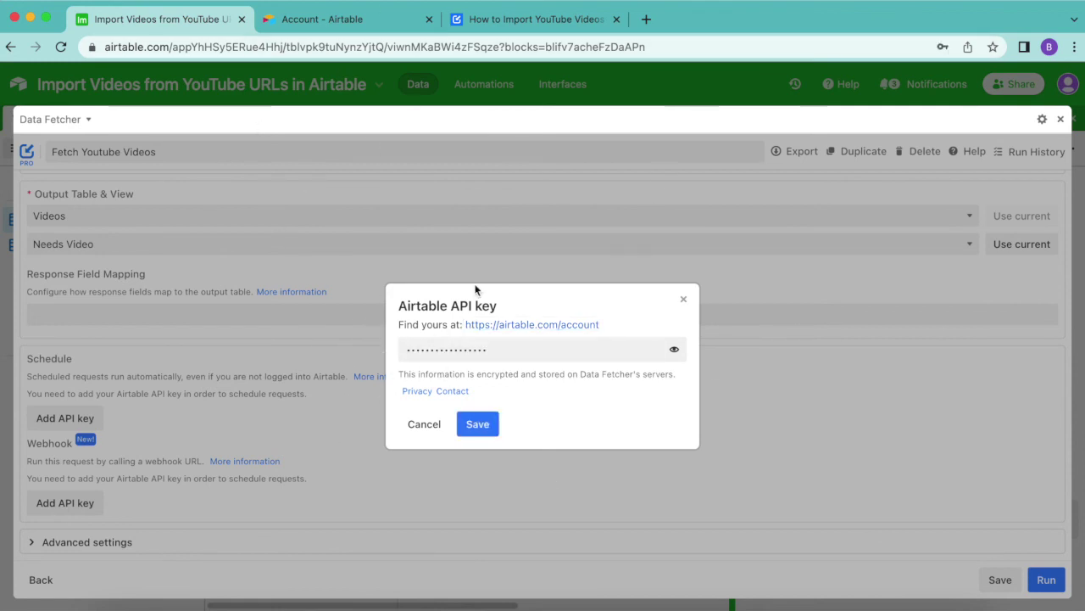
Save the API key and schedule Fetch Youtube Videos hourly (every 1 hour), Monday through Sunday
left_click(490, 428)
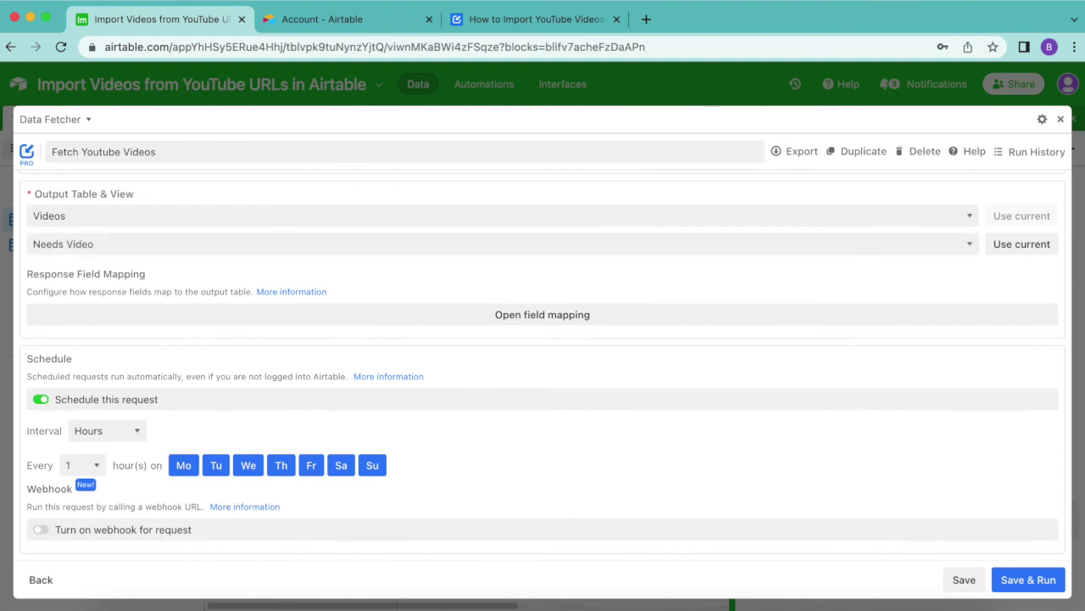
left_click(99, 440)
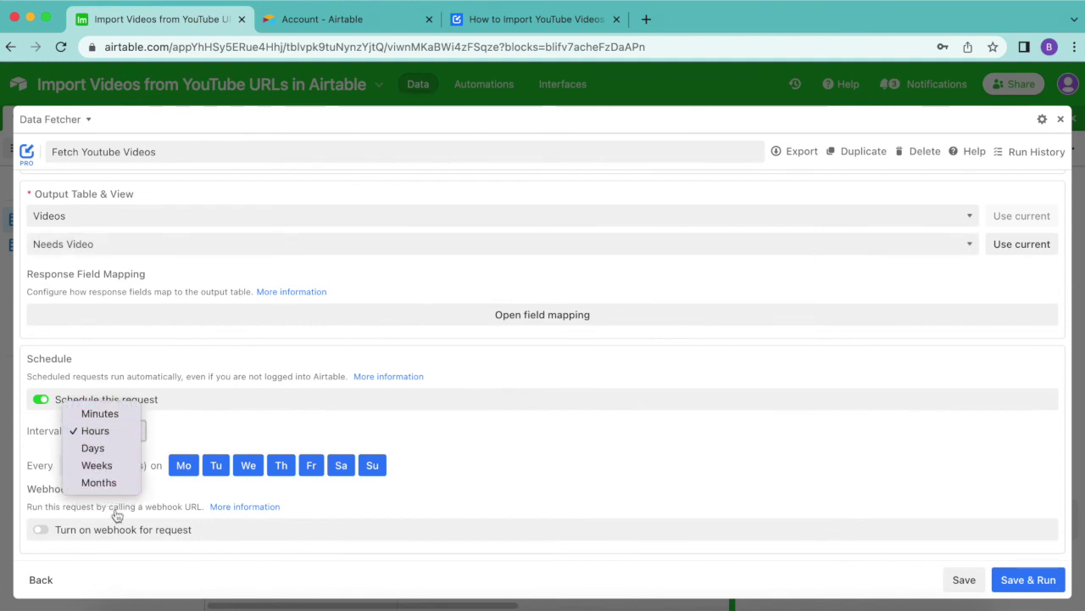
left_click(236, 440)
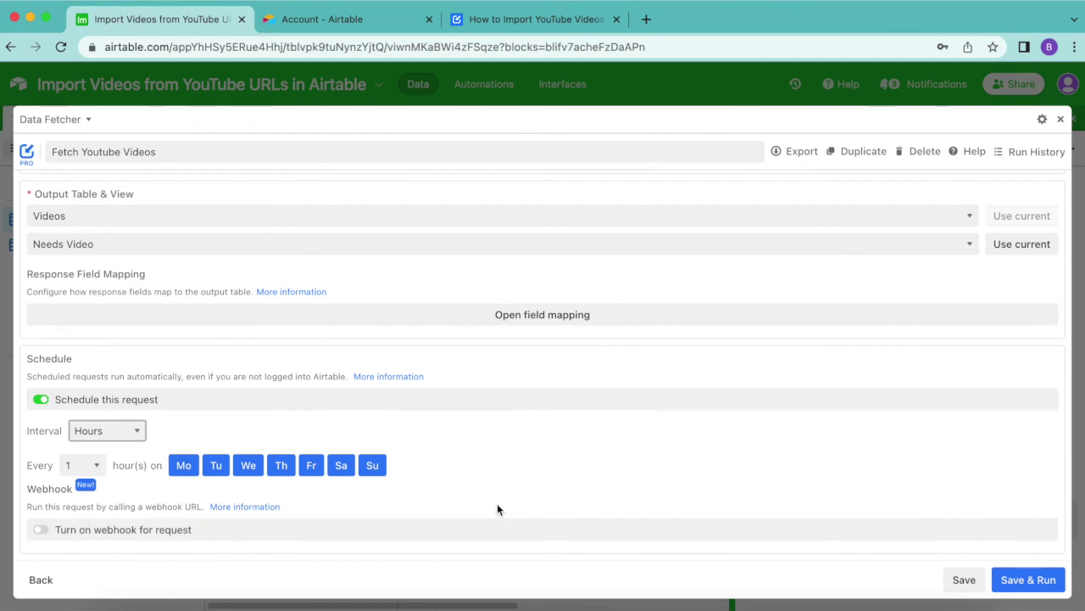
left_click(963, 580)
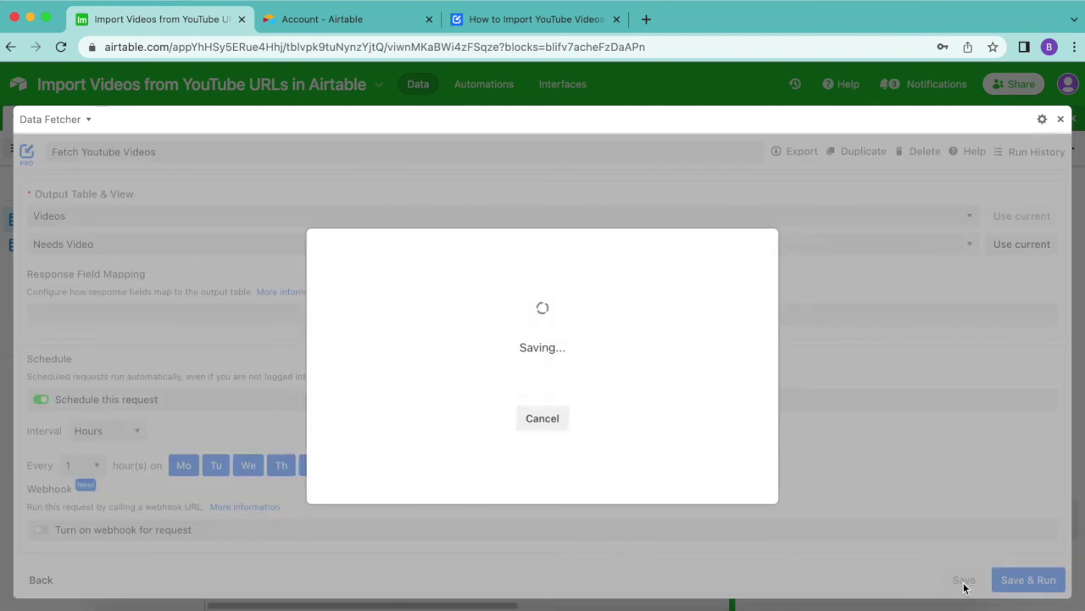
left_click(1060, 121)
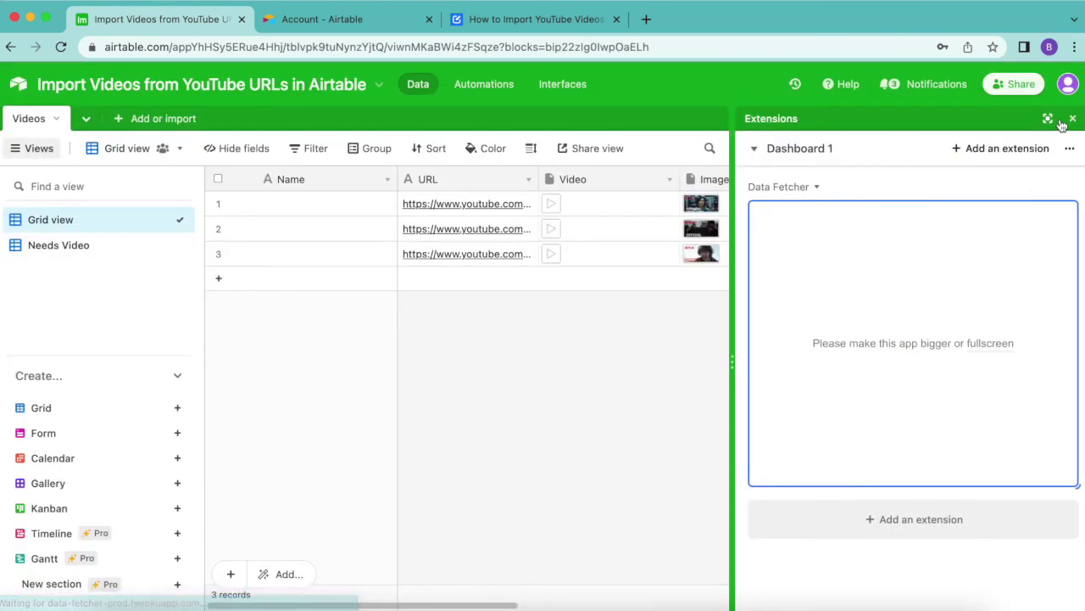
Close the Extensions panel to show the full Videos grid, then switch to the tutorial blog post
left_click(1060, 119)
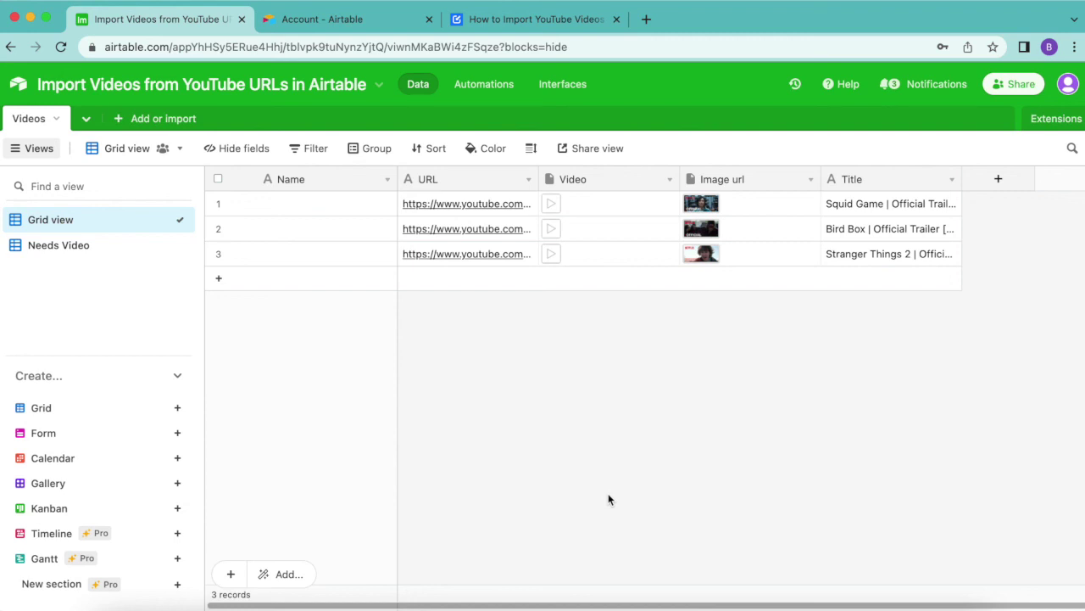
left_click(513, 20)
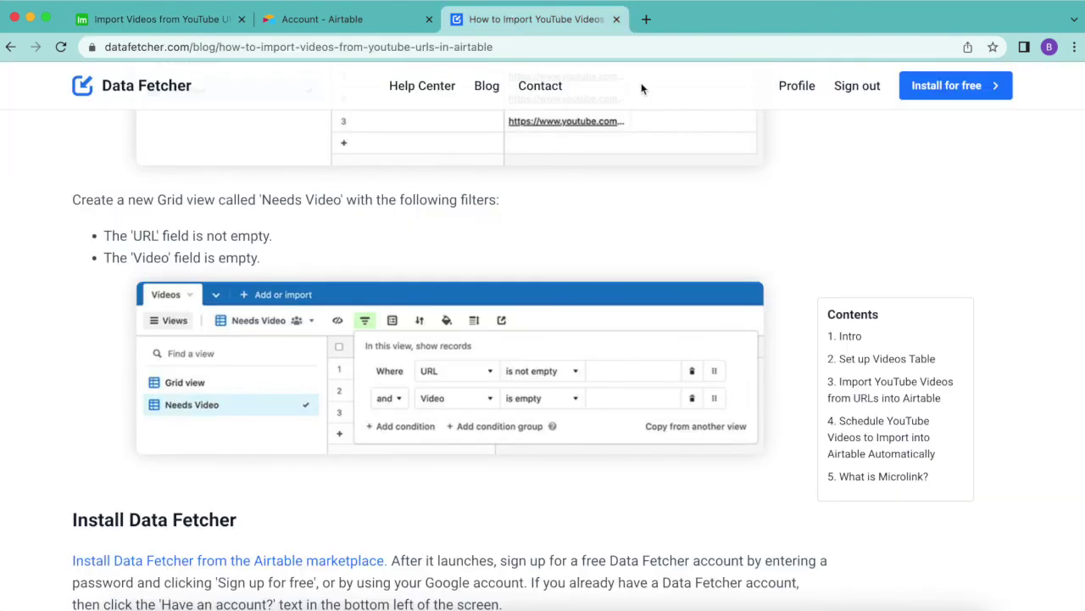
Scroll the 'How to Import Videos from YouTube URLs in Airtable' post (Oct 6, 2022) to its beginning
scroll(369, 262, "up", 10)
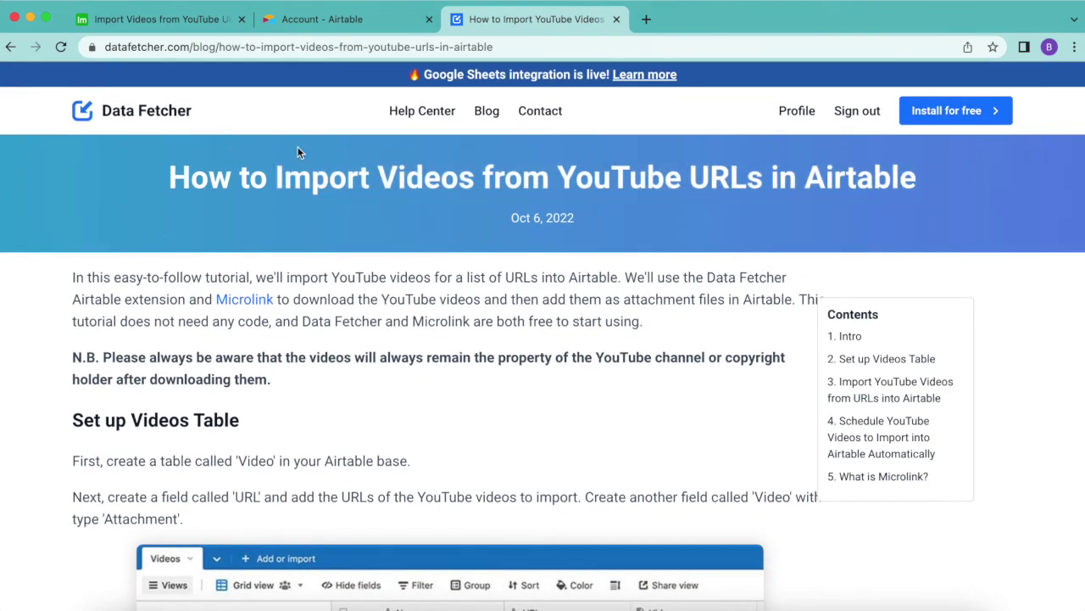
scroll(563, 475, "down", 1)
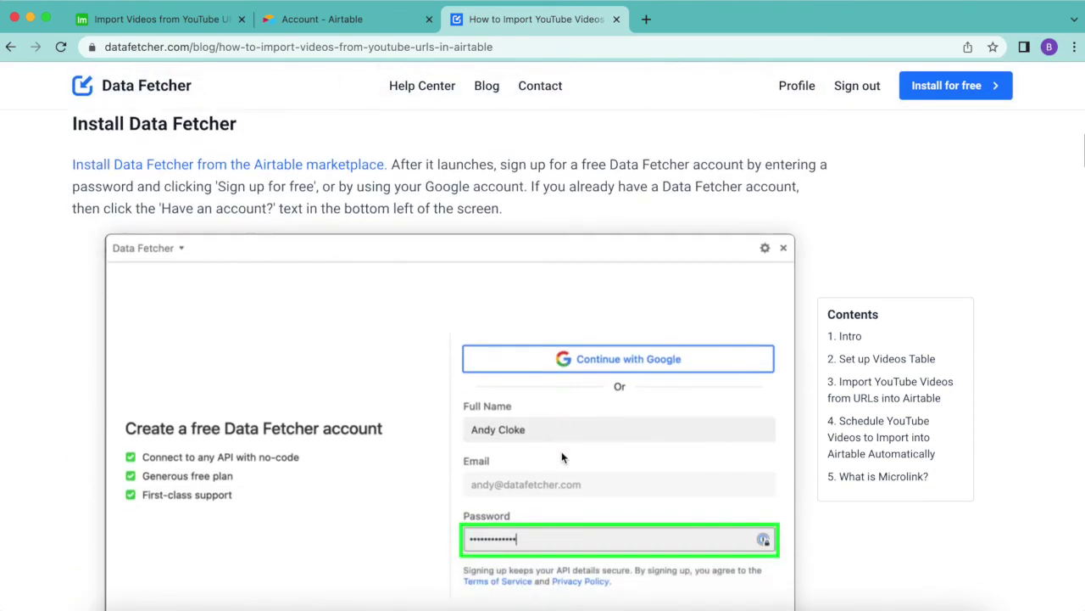
scroll(562, 457, "down", 2)
scroll(561, 457, "up", 20)
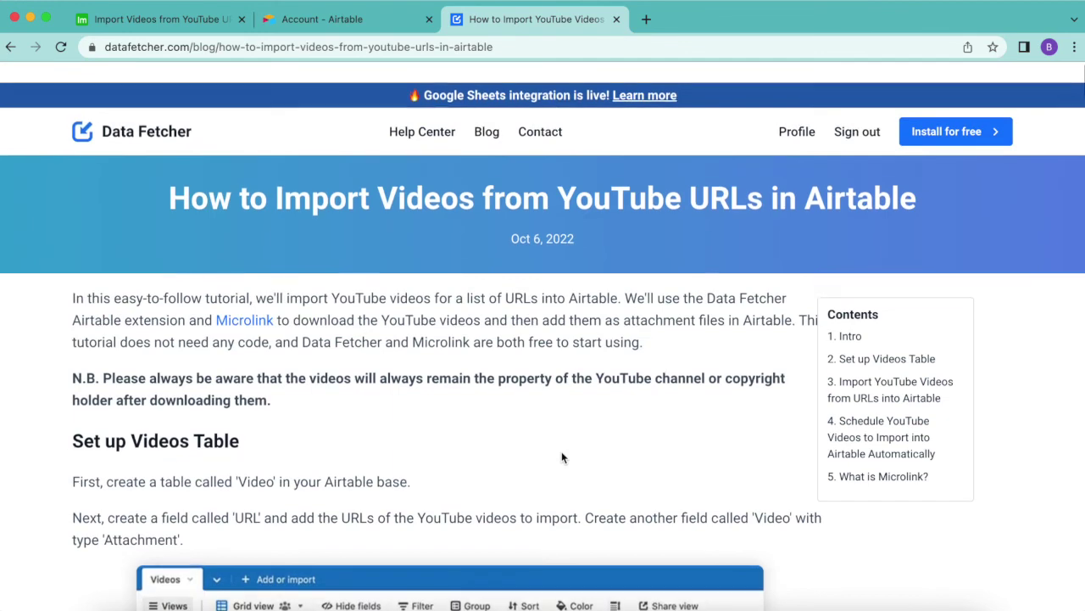